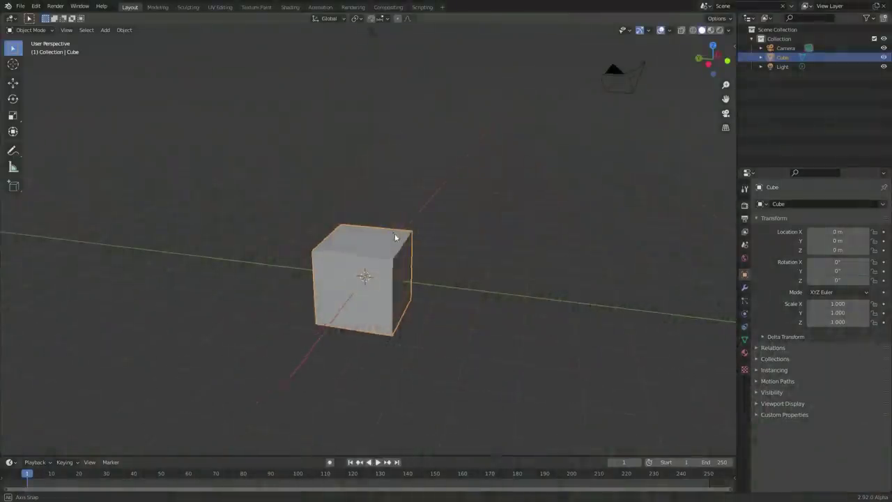
Step: Delete the default cube from the scene
middle_click_drag(394, 232, 403, 253)
scroll(368, 257, "up", 2)
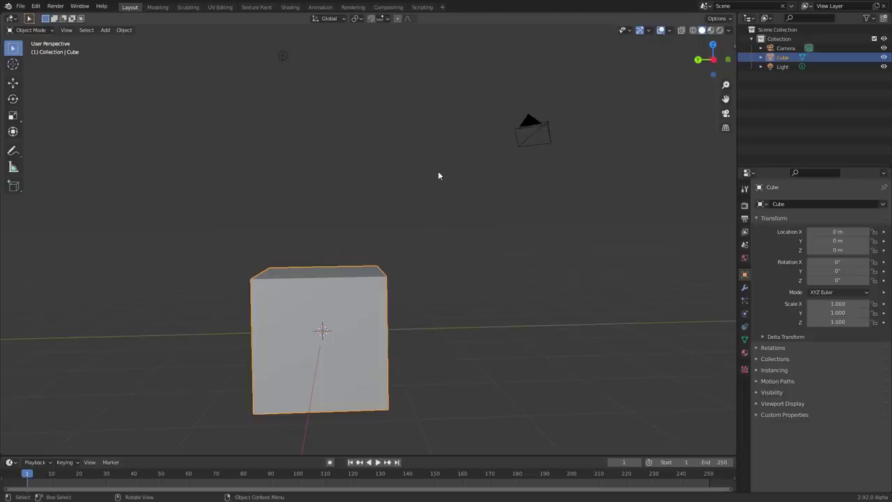
middle_click_drag(536, 194, 323, 193)
key("x")
left_click(324, 188)
Step: Add an ico sphere mesh at the origin with 4 subdivisions
key("shift+a")
mouse_move(323, 189)
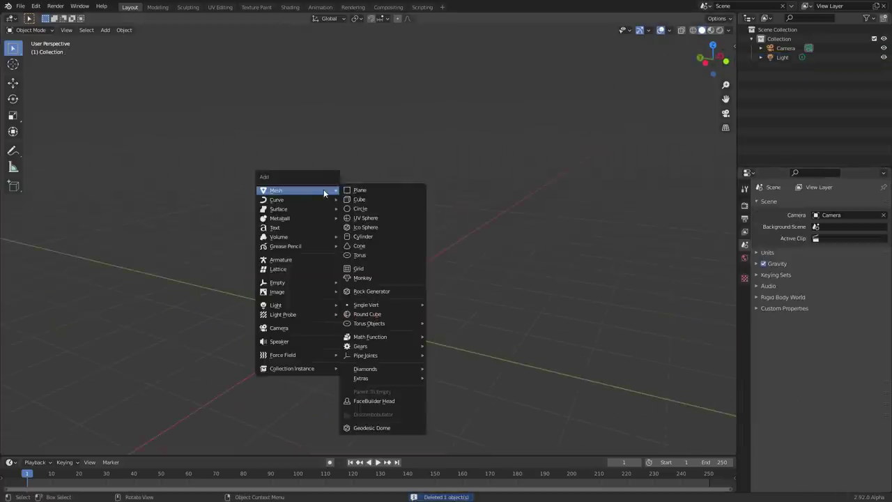
left_click(377, 225)
scroll(372, 309, "up", 4)
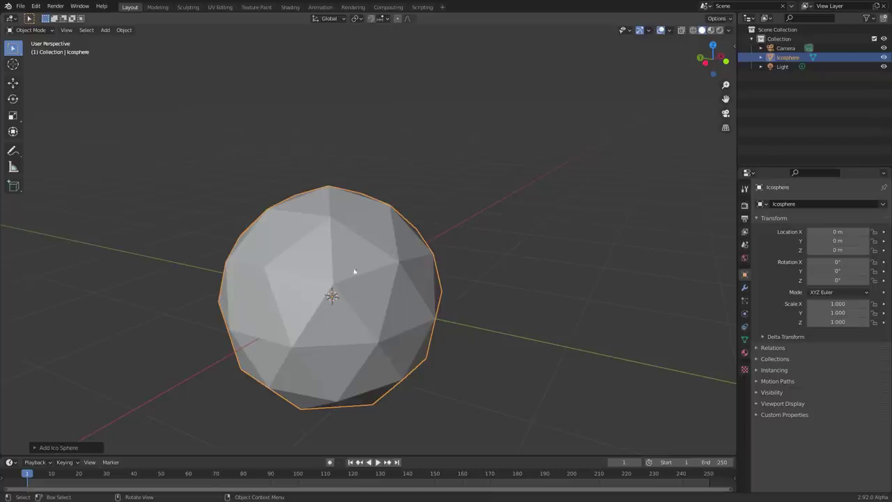
left_click(70, 446)
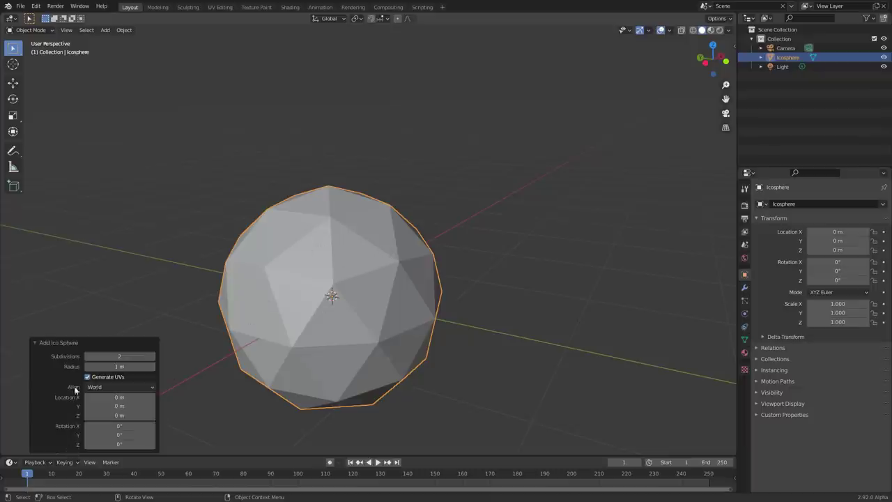
left_click(153, 357)
left_click(152, 358)
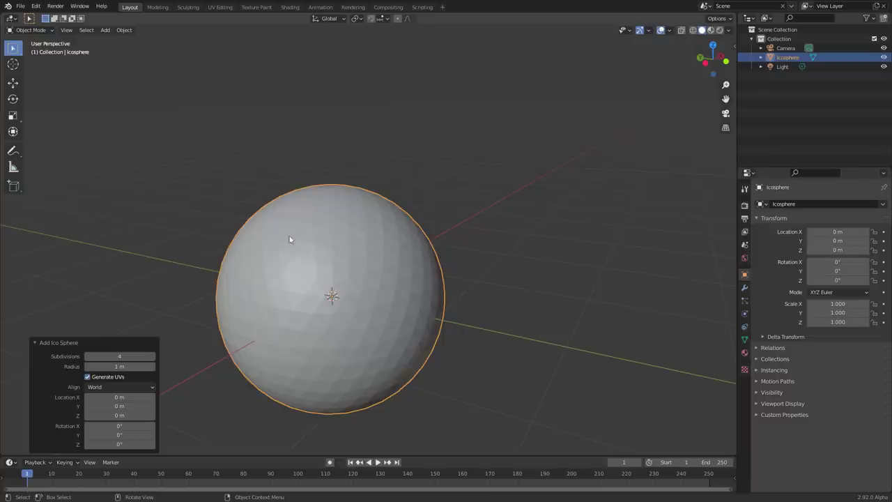
Step: Switch the ico sphere to Edit Mode and select its entire mesh
scroll(346, 248, "up", 2)
key("Tab")
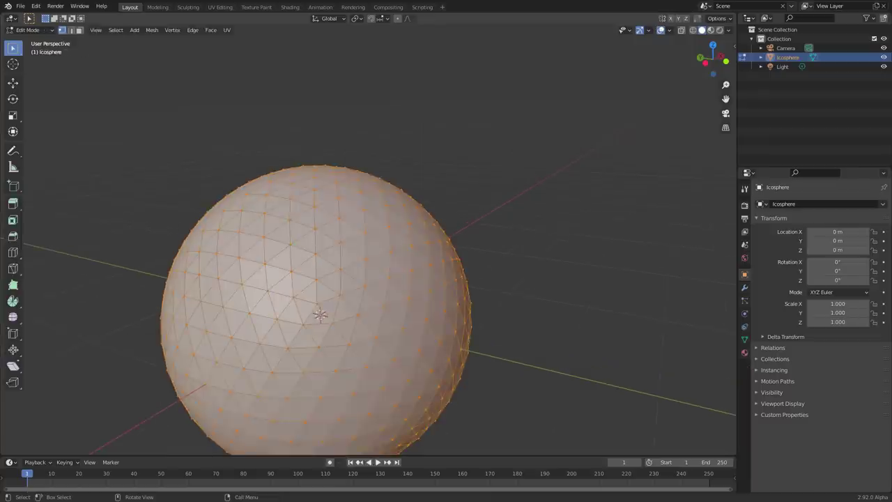
mouse_move(354, 285)
middle_mouse_down()
mouse_move(259, 283)
mouse_move(307, 293)
mouse_move(337, 280)
middle_mouse_up()
scroll(338, 279, "up", 4)
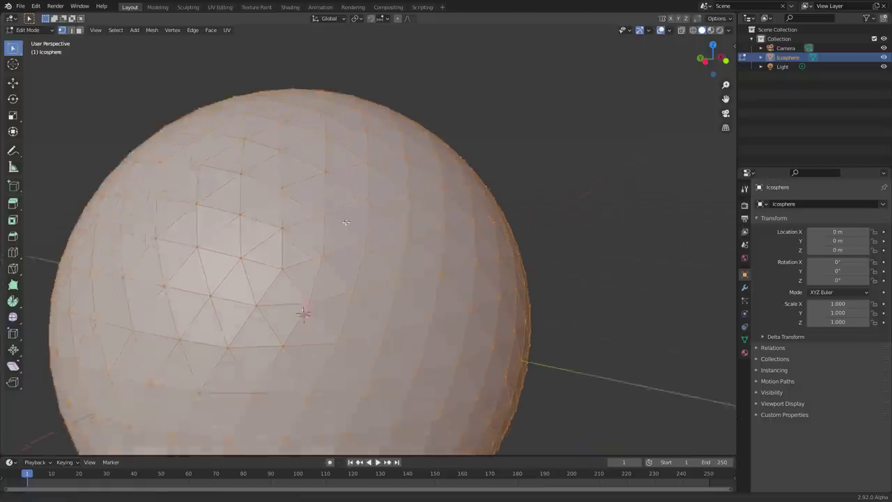
left_click(293, 235)
middle_click_drag(433, 231, 380, 221)
scroll(405, 235, "down", 3)
middle_click_drag(537, 233, 391, 200, "shift")
key("a")
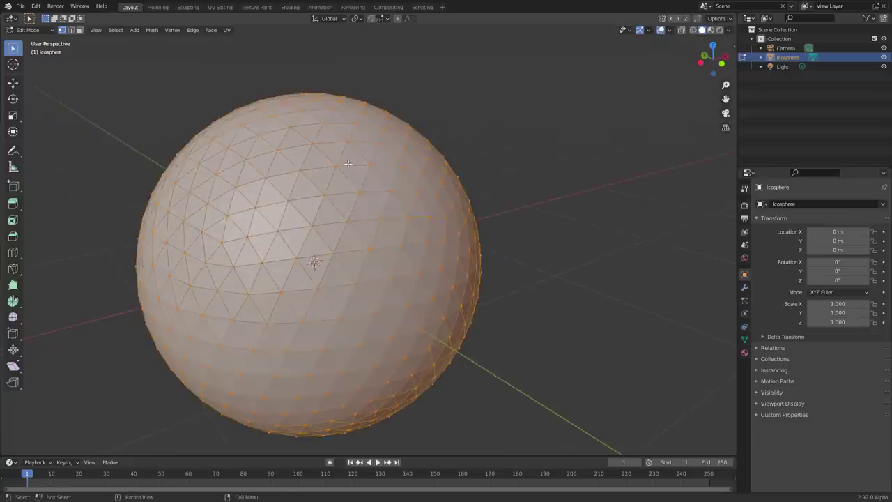
Step: Bevel all vertices of the sphere with a 0.0636 m width, 3 segments and a 0.178 profile shape to form circles
key("ctrl+b")
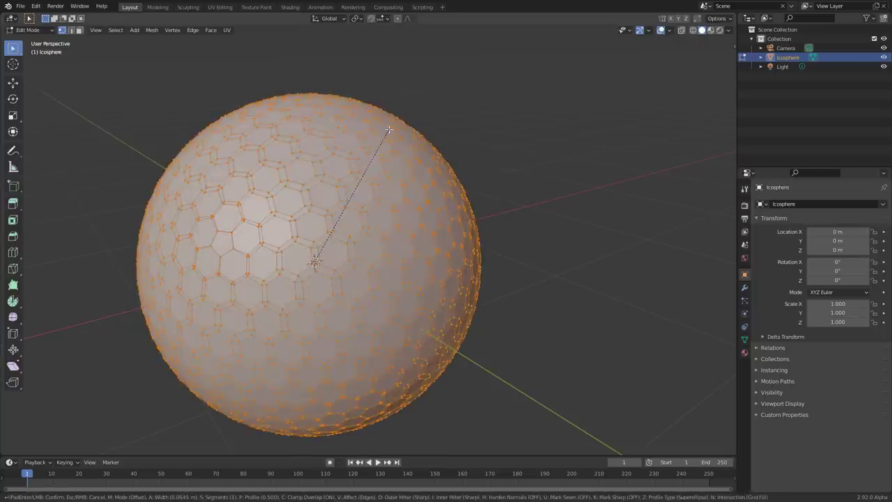
key("v")
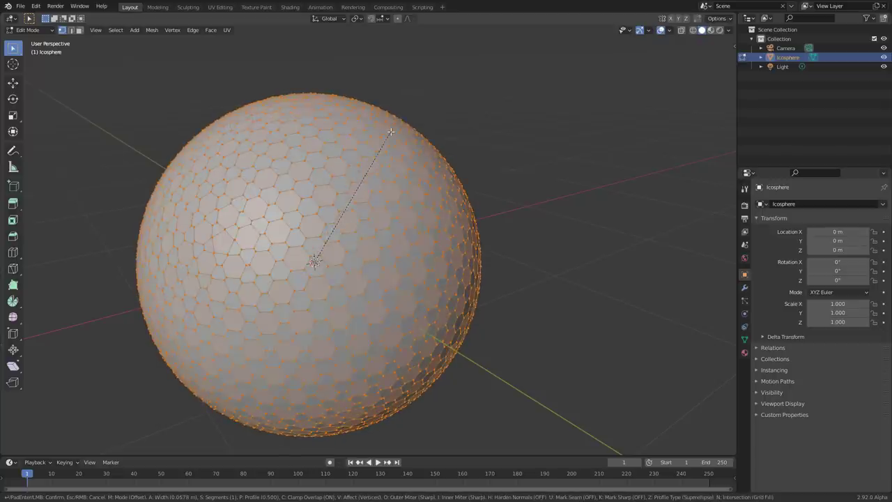
scroll(391, 132, "up", 2)
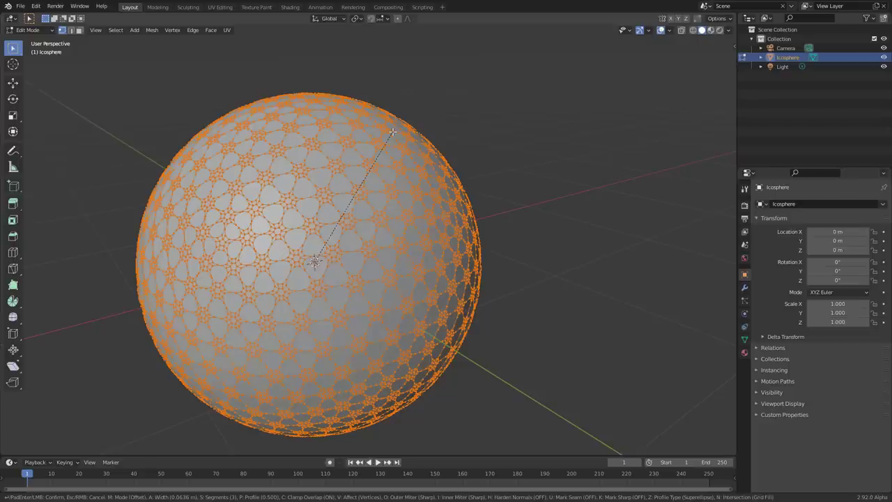
key("p")
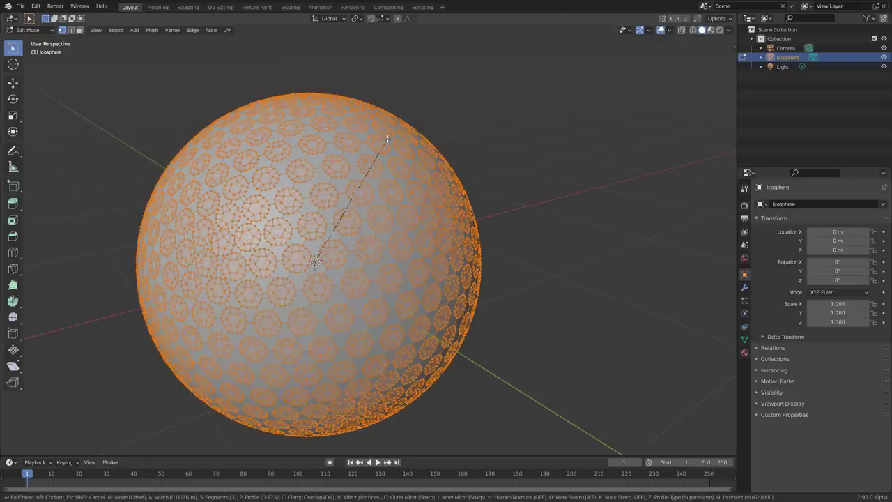
left_click(388, 139)
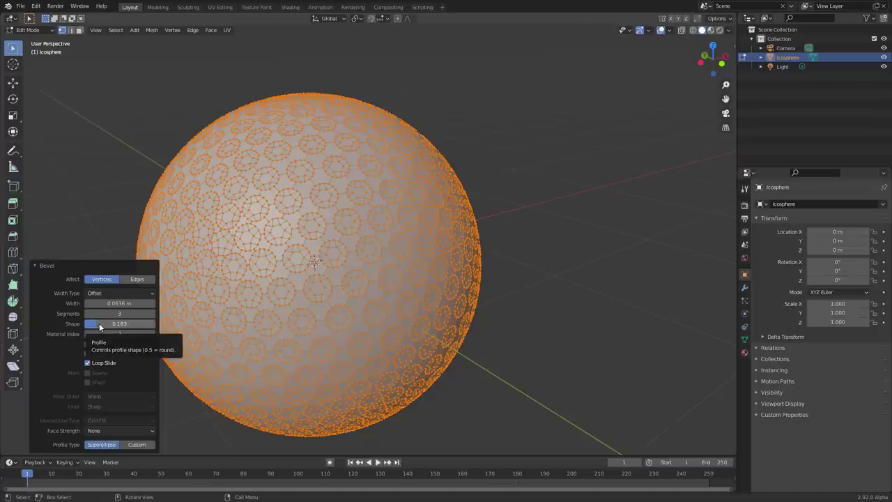
left_click_drag(99, 323, 97, 325)
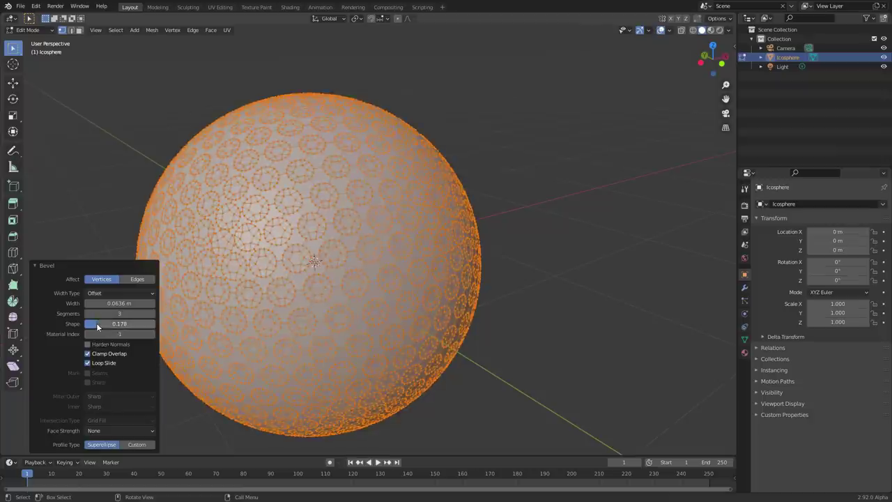
Step: Reduce the vertex bevel width to 0.0586 m and clear the mesh selection
scroll(422, 243, "up", 3)
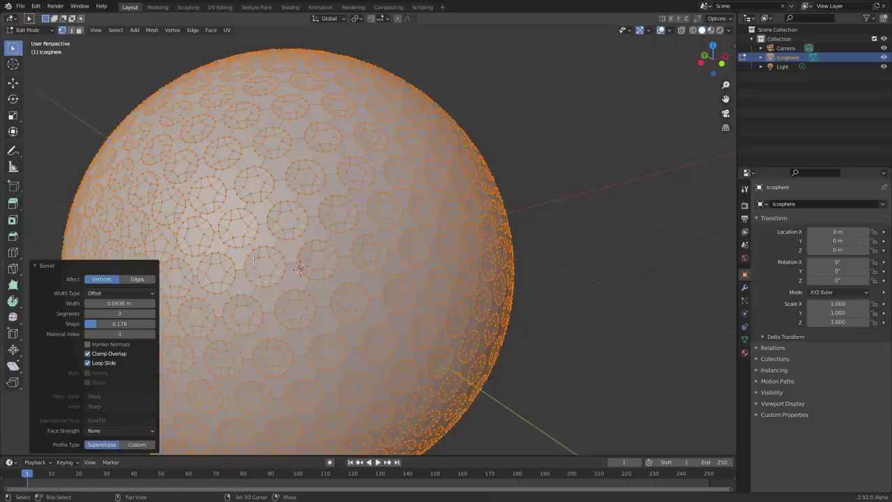
scroll(423, 251, "up", 2)
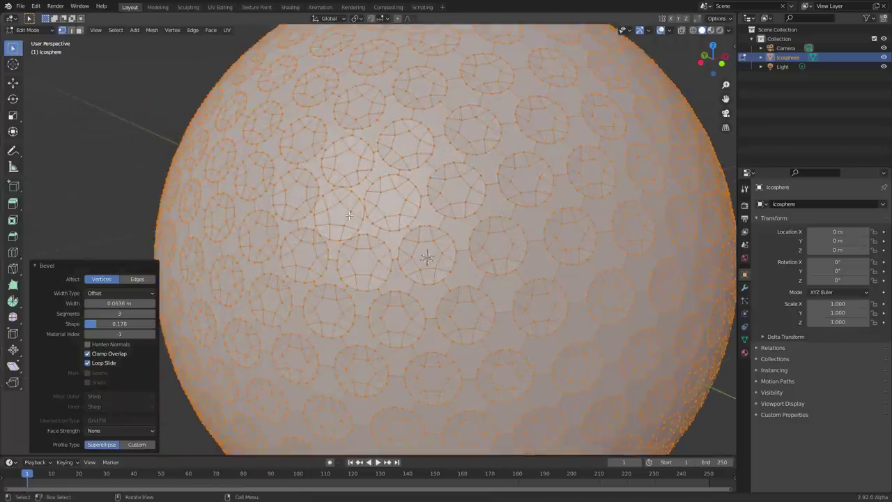
scroll(397, 208, "down", 2)
middle_click_drag(463, 200, 392, 219, "shift")
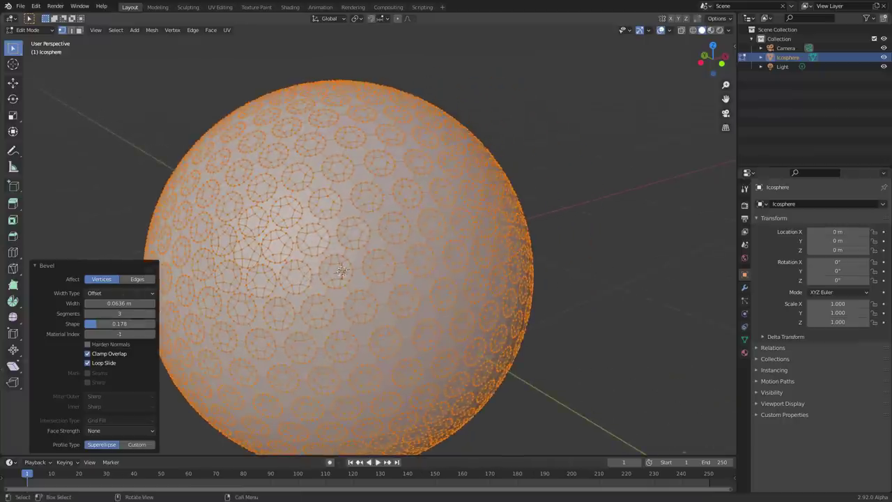
left_click_drag(124, 303, 112, 303)
middle_click_drag(351, 209, 378, 213)
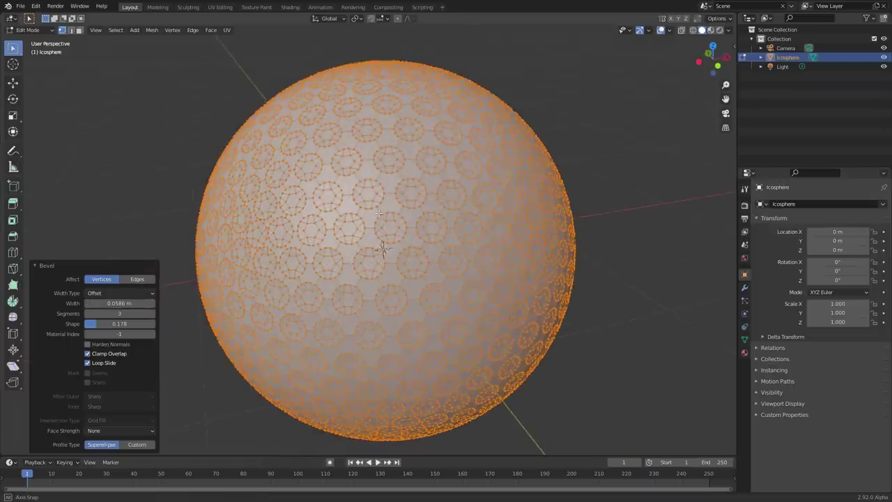
left_click(180, 165)
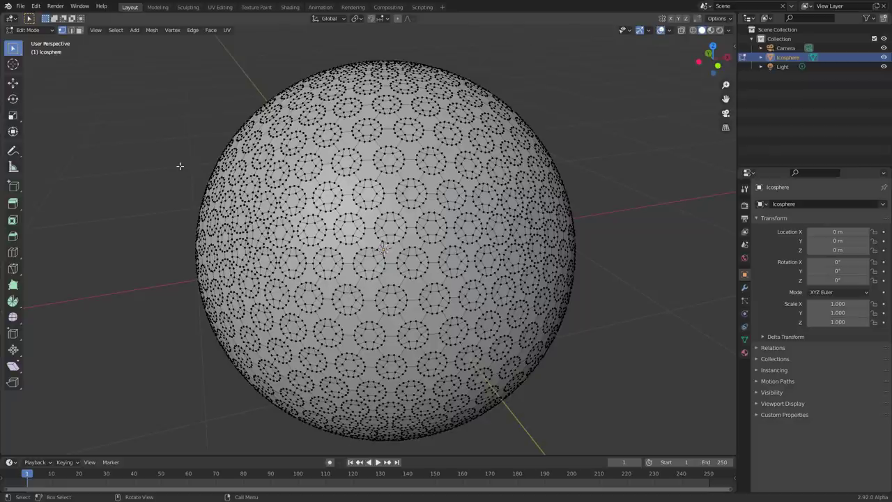
Step: Switch the mesh selection to face mode on the beveled sphere
middle_click_drag(453, 178, 480, 158)
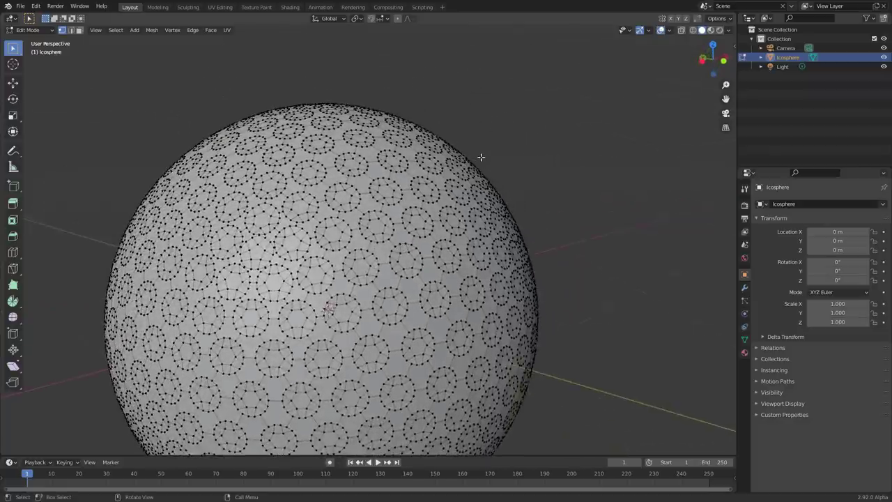
scroll(474, 166, "down", 4)
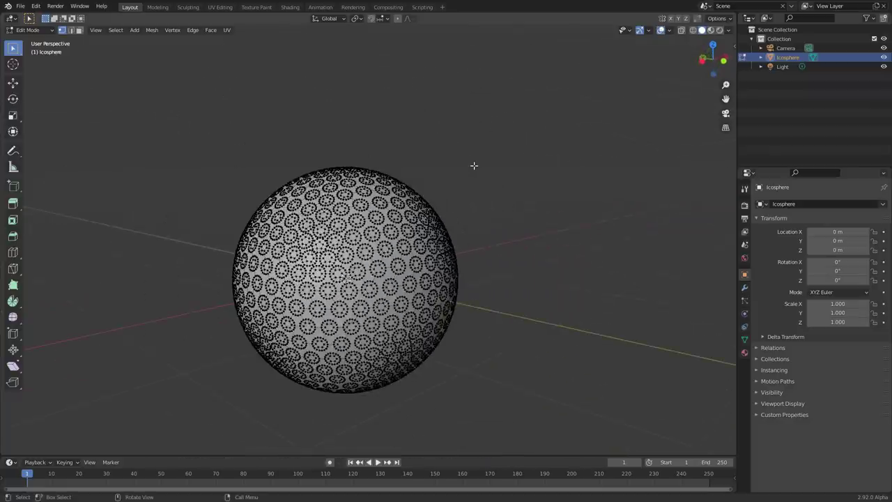
scroll(429, 214, "up", 4)
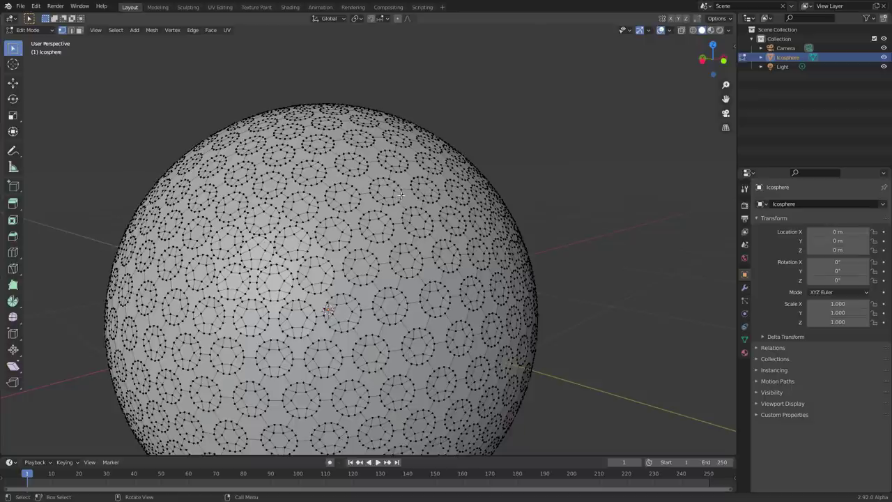
middle_click_drag(416, 191, 408, 212)
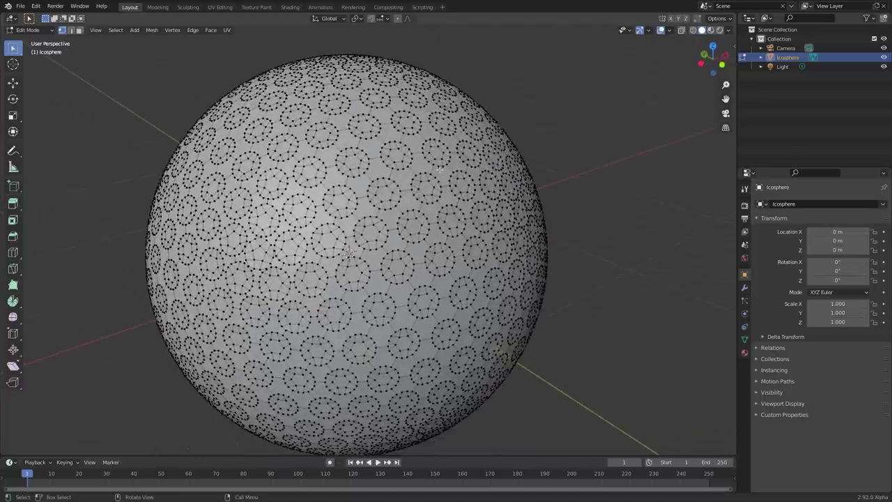
key("3")
left_click(394, 159, "shift")
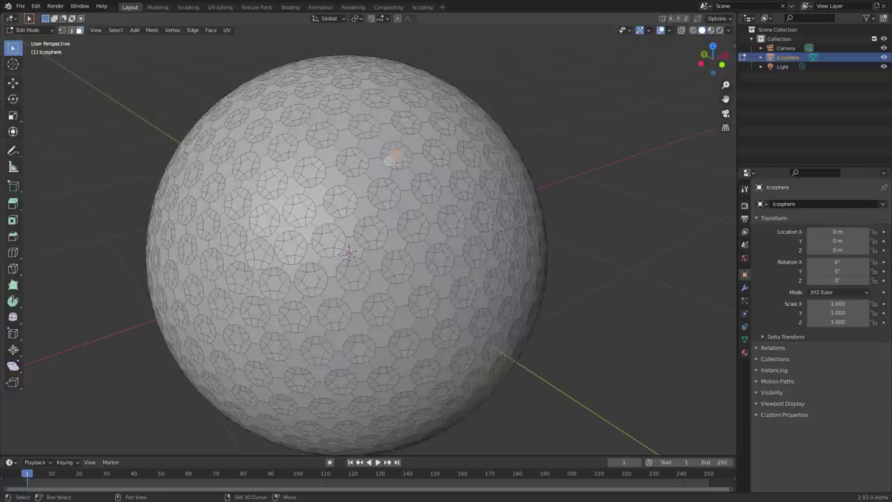
left_click(397, 166, "shift")
left_click(406, 161, "shift")
left_click(407, 150, "shift")
left_click(567, 121)
Step: Select all faces by number of sides, with the vertex count equal to 5
left_click(116, 30)
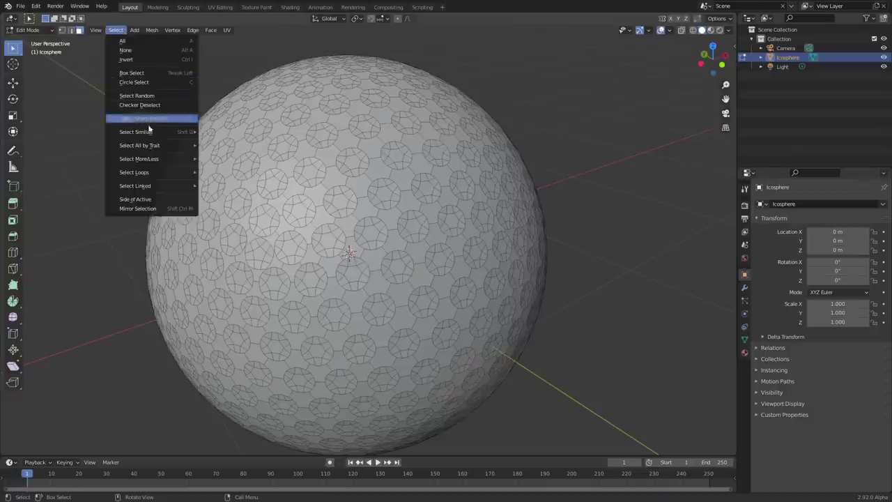
mouse_move(160, 146)
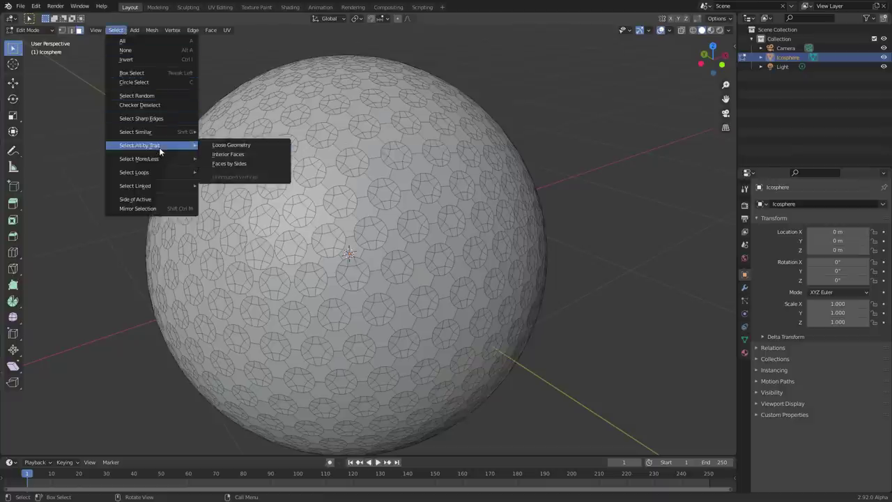
left_click(232, 162)
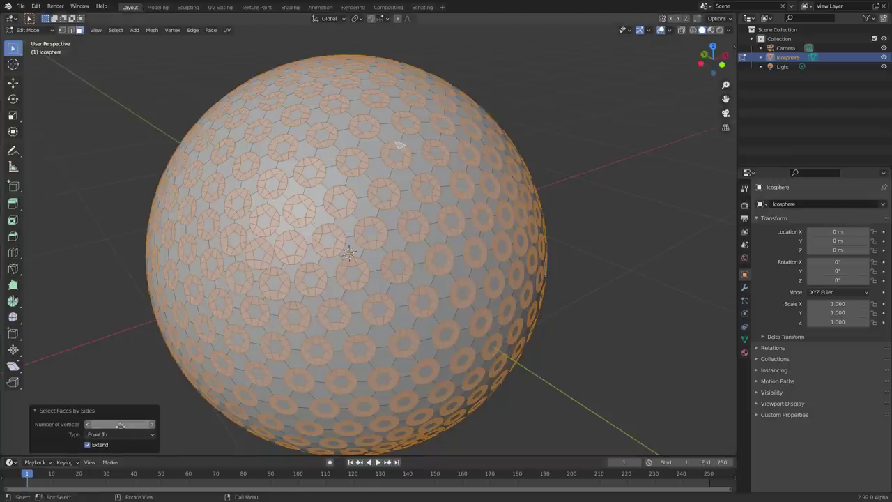
left_click(152, 424)
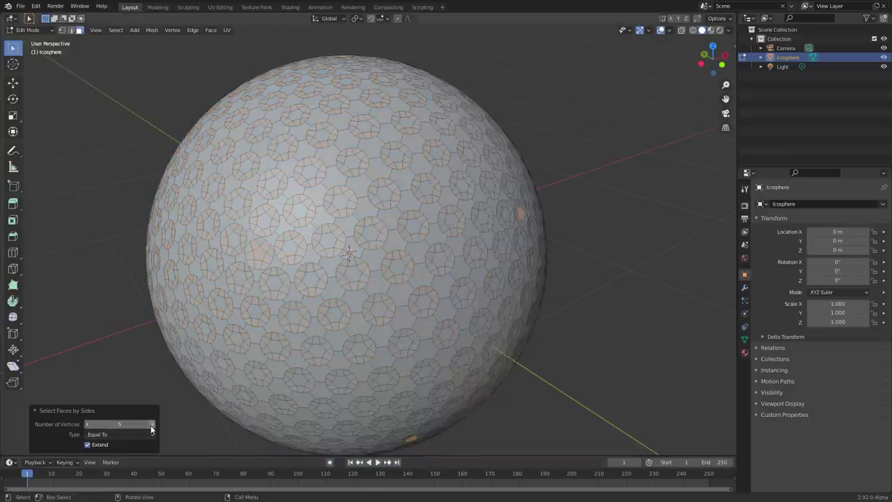
scroll(277, 259, "up", 2)
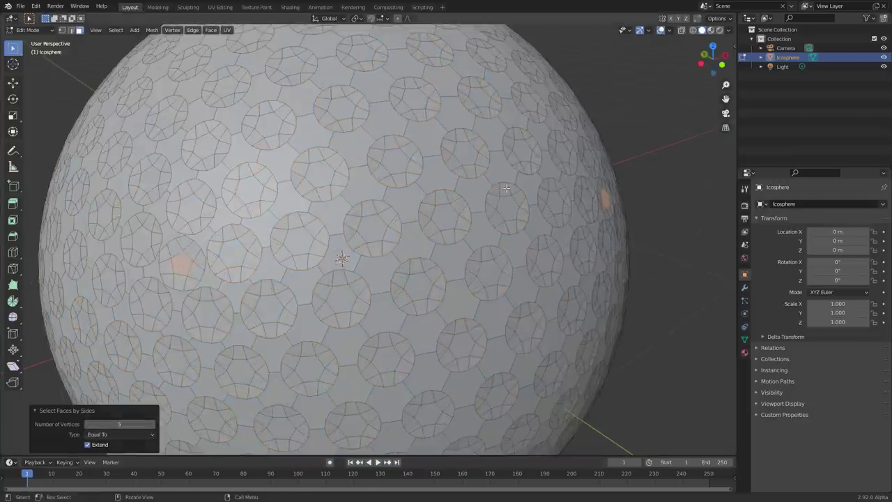
middle_click_drag(399, 220, 509, 199)
scroll(439, 201, "down", 2)
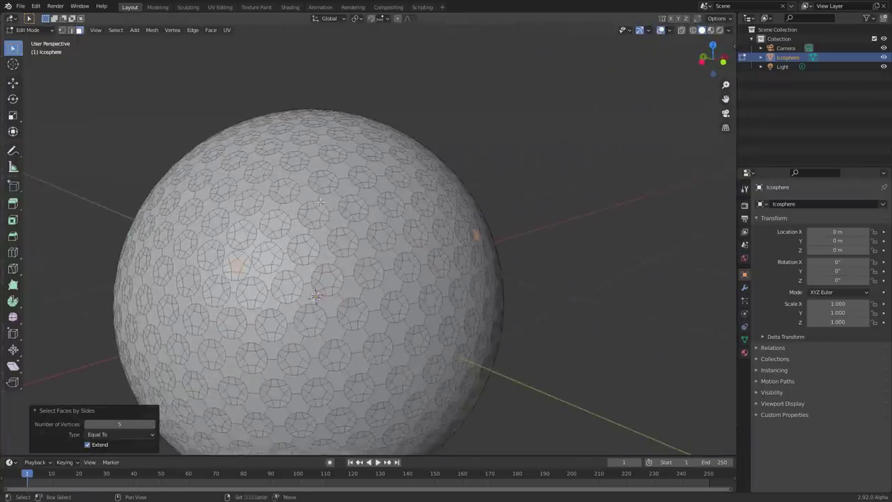
Step: Extend the selection with all faces whose number of vertices equals 6, the centres of the remaining circles
left_click(115, 30)
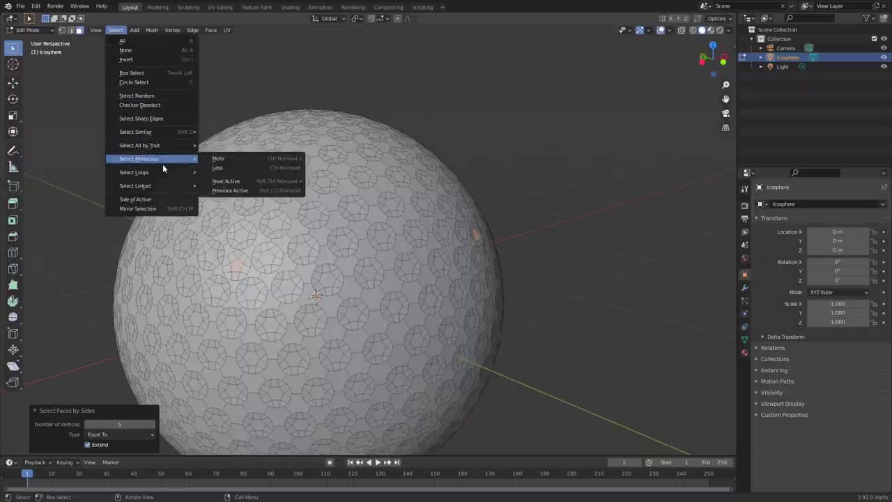
left_click(99, 177)
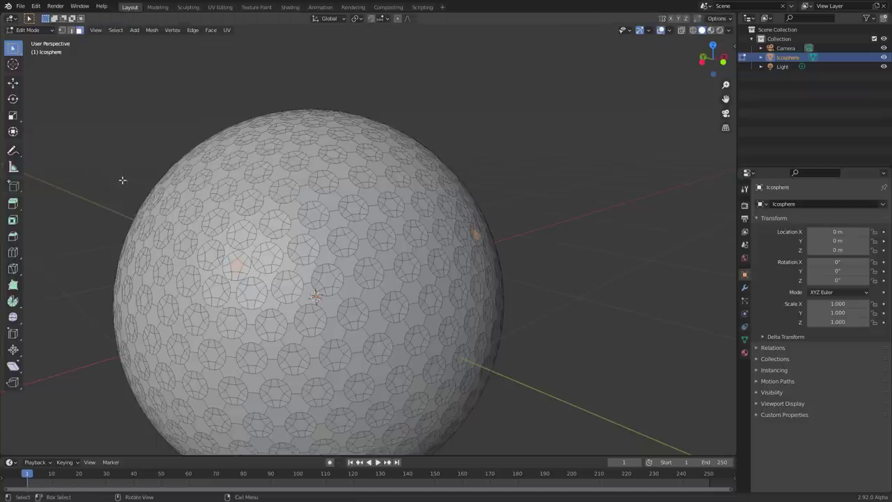
left_click(115, 32)
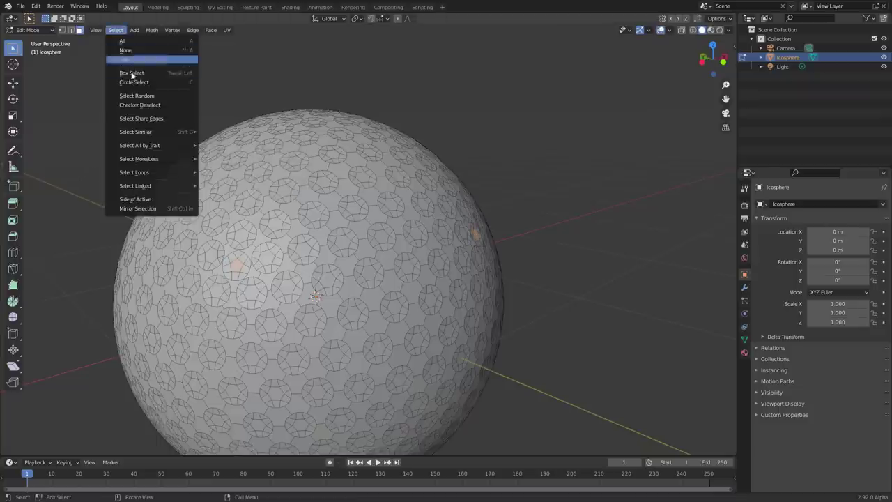
mouse_move(153, 145)
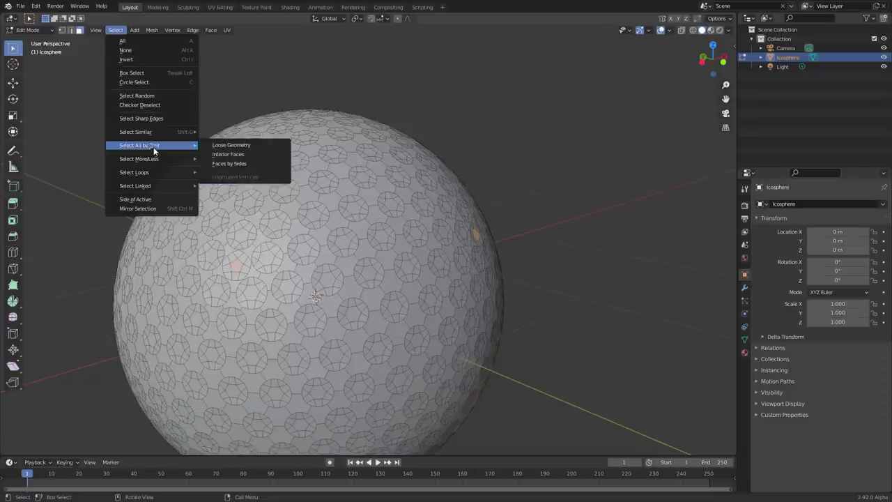
left_click(230, 163)
left_click(152, 424)
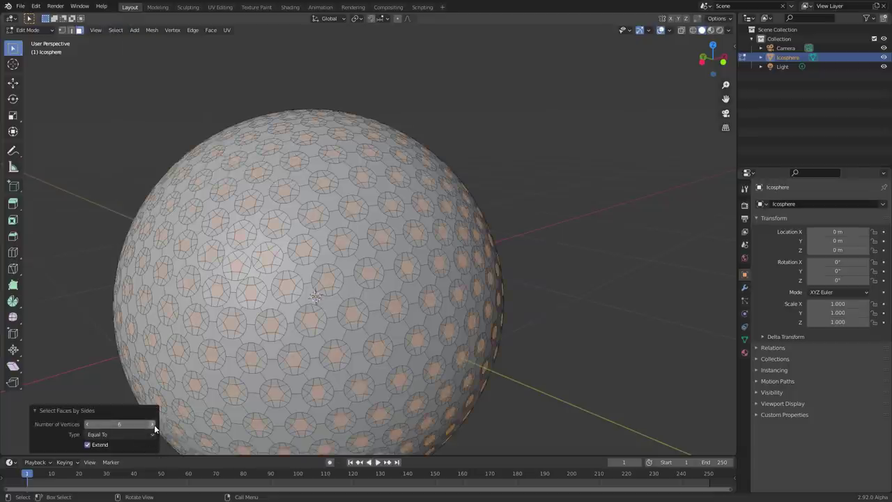
Step: Grow the selected centre faces by one face step to cover every full circle on the sphere
left_click(87, 445)
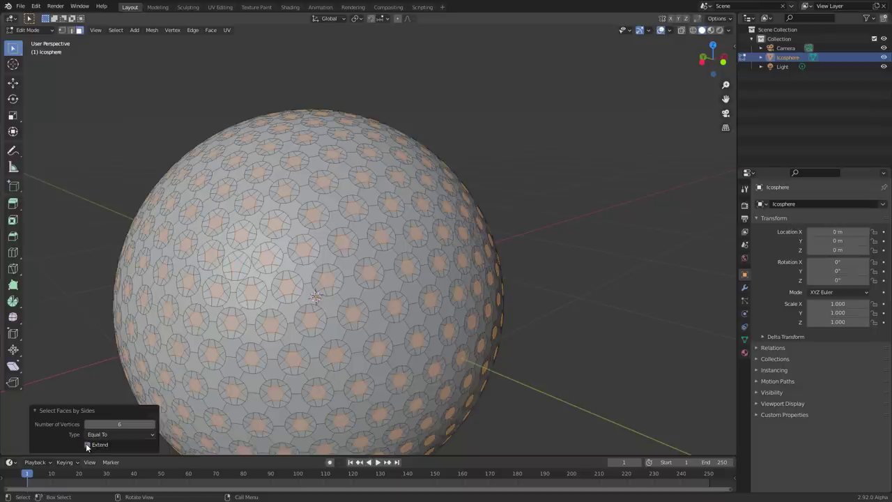
left_click(87, 444)
scroll(195, 268, "up", 2)
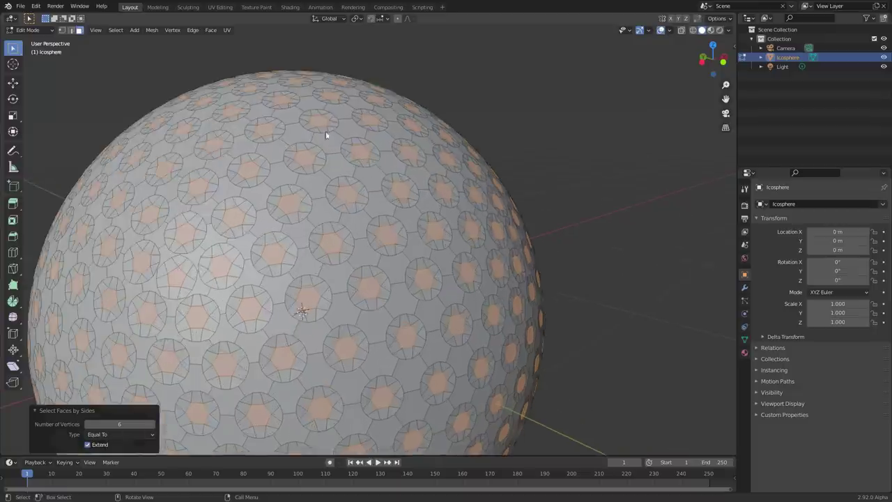
scroll(334, 159, "down", 3)
key("ctrl+KP_Add")
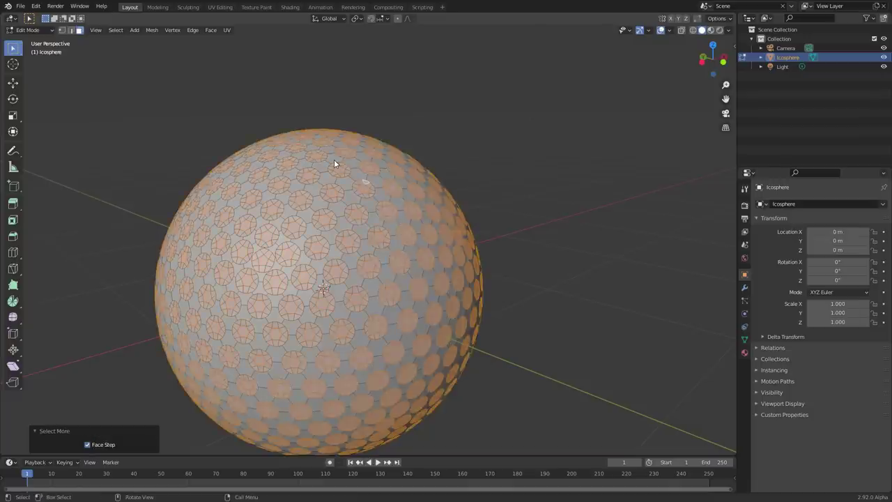
Step: Dissolve the selected faces so that each circle on the sphere is a single face
middle_click_drag(386, 237, 349, 193)
scroll(347, 194, "up", 2)
key("x")
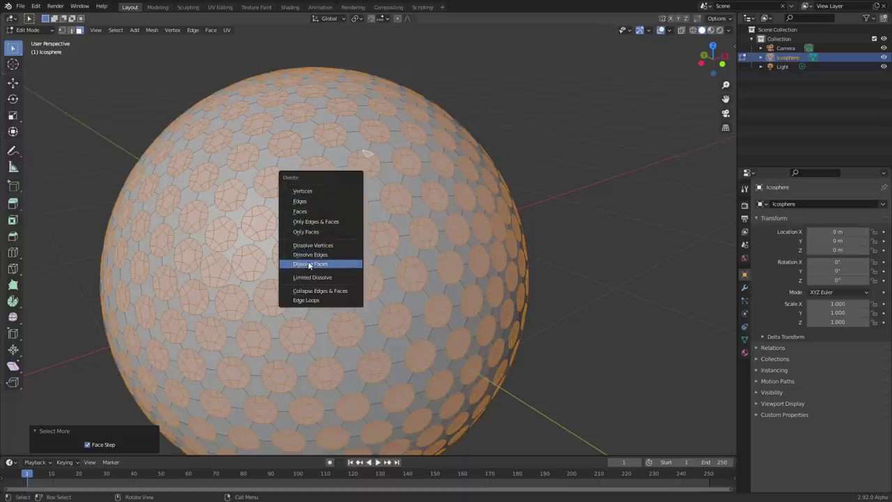
left_click(306, 264)
scroll(307, 265, "up", 4)
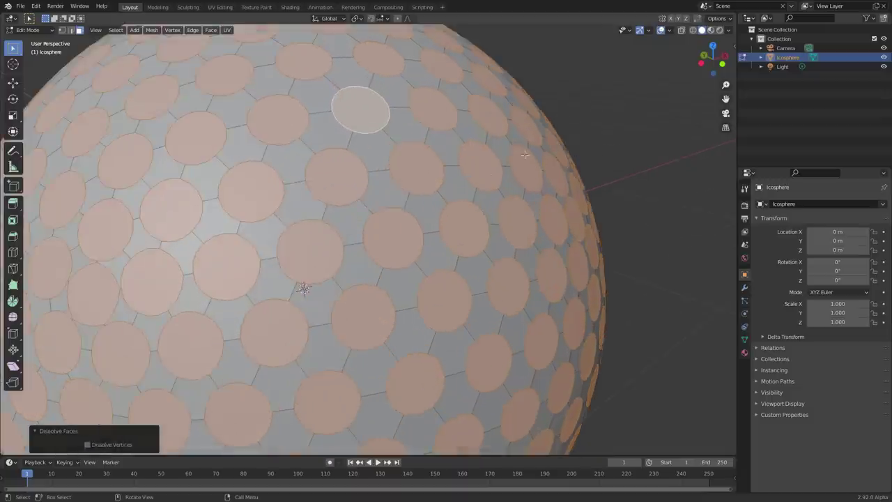
middle_click_drag(525, 155, 474, 153)
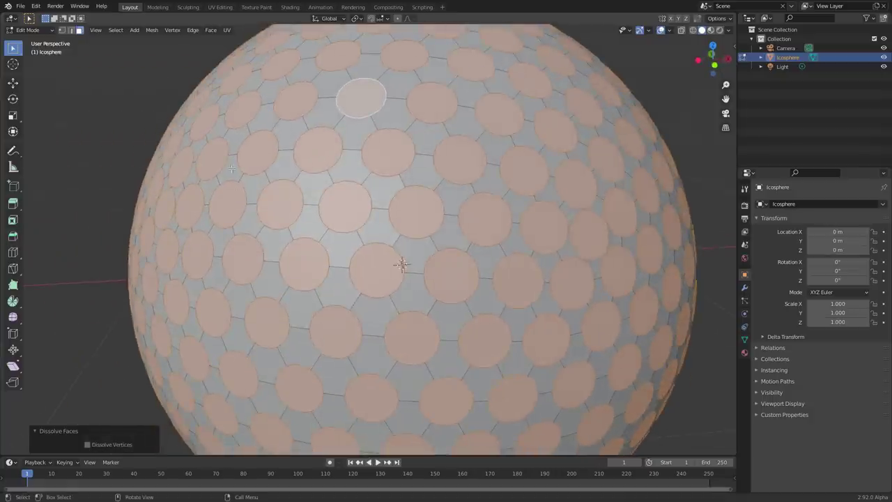
Step: Try to extrude the circle faces along their normals and undo the attempt
left_click_drag(12, 202, 44, 222)
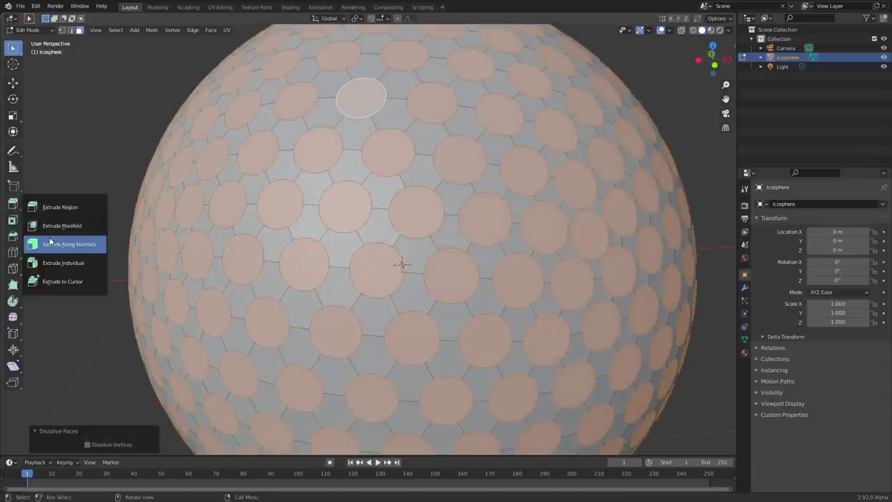
left_click(50, 241)
left_click_drag(445, 261, 443, 269)
key("ctrl+z")
Step: Inset all selected circle faces by a thickness of about 0.0089 m
middle_click_drag(366, 197, 345, 296)
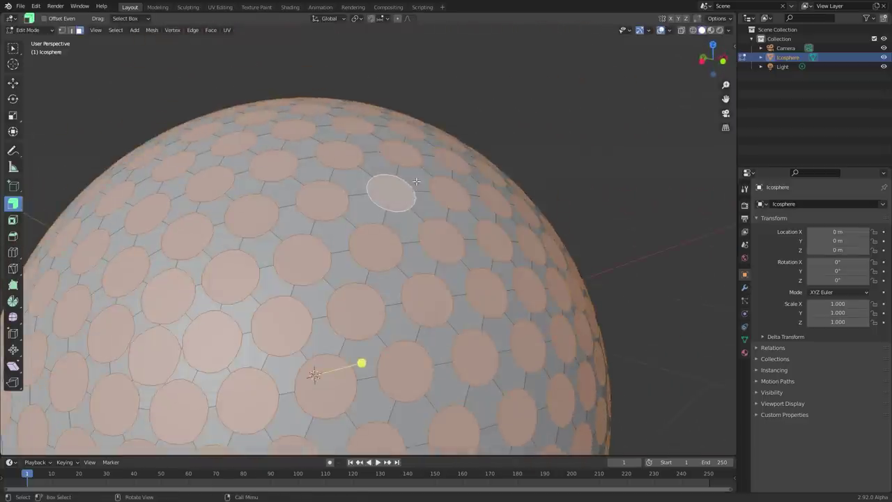
key("i")
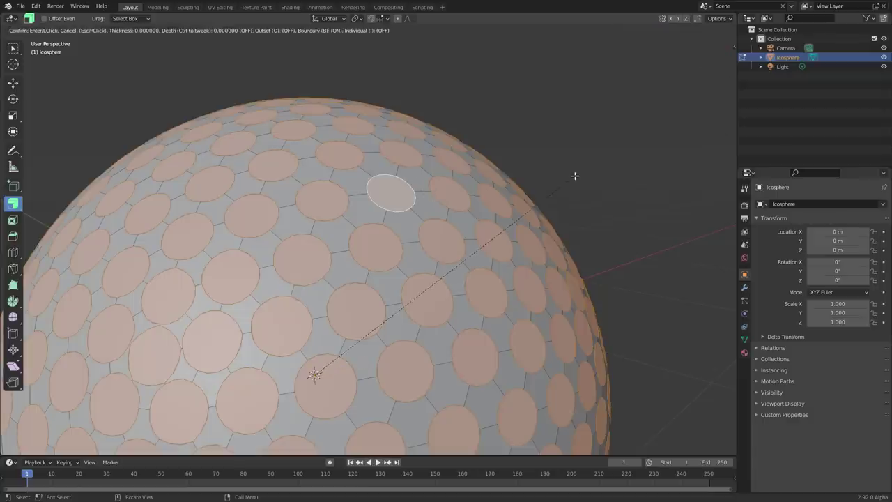
left_click(519, 197)
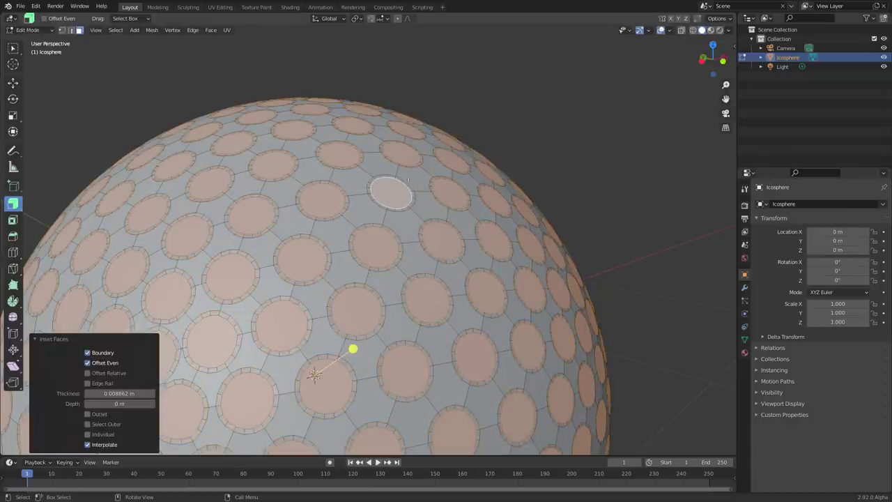
scroll(408, 181, "up", 2)
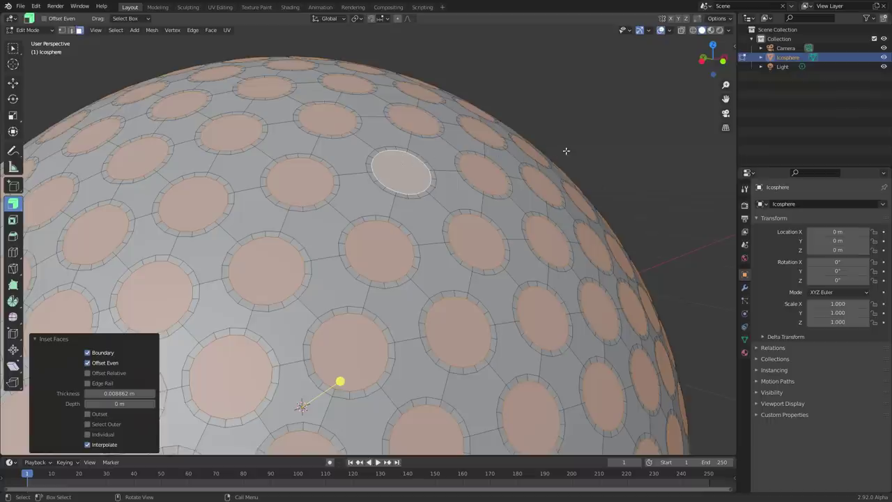
Step: Try to sink the inset circle faces by scaling them to about 0.956, and undo the resize
key("e")
key("s")
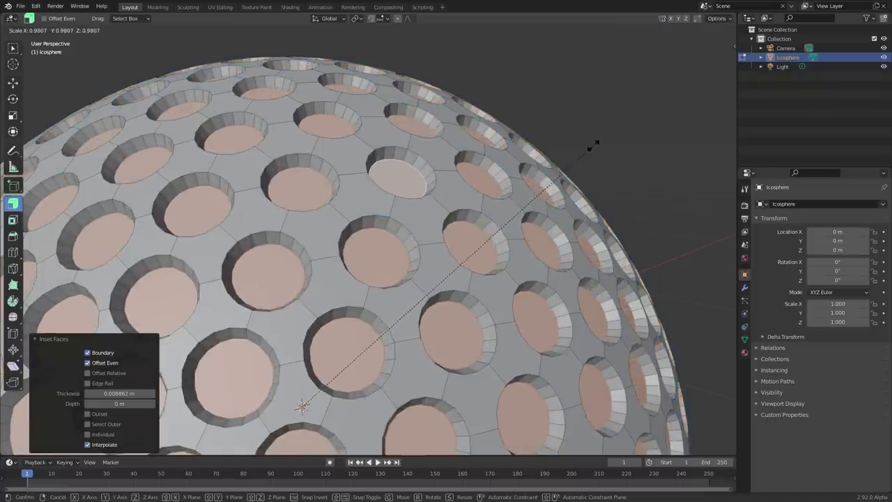
left_click(332, 374)
scroll(375, 269, "down", 5)
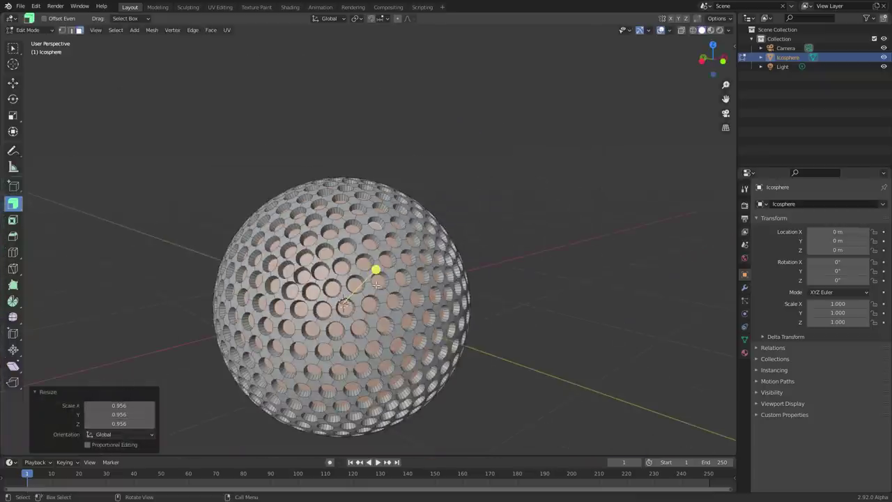
key("ctrl+z")
Step: Sink the inset circle faces slightly into the sphere by scaling them to about 0.993
scroll(559, 161, "up", 8)
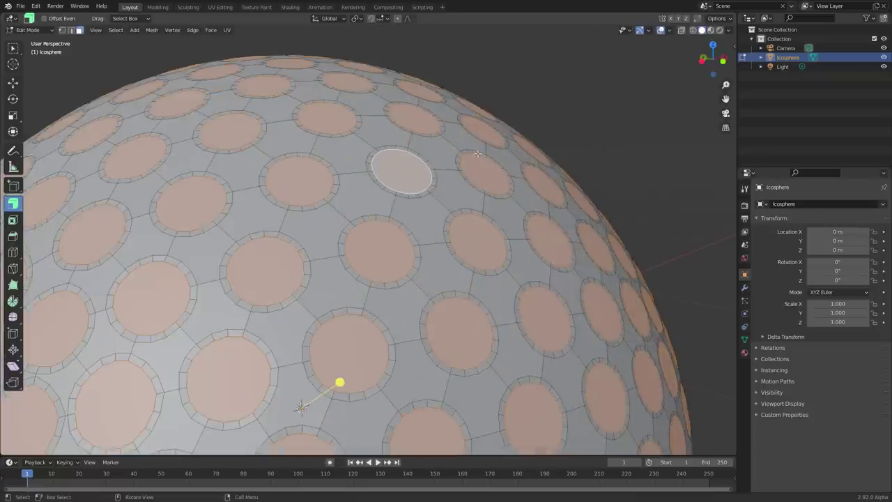
key("s")
left_click(585, 129)
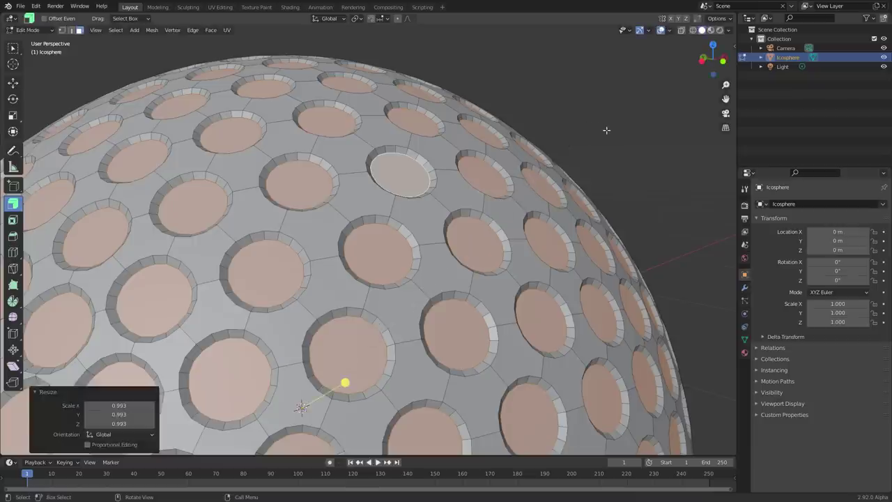
Step: Inset the sunken faces by about 0.015 m, scale them to about 0.992 to deepen the dimples, and return to Object Mode
key("i")
left_click(603, 133)
key("s")
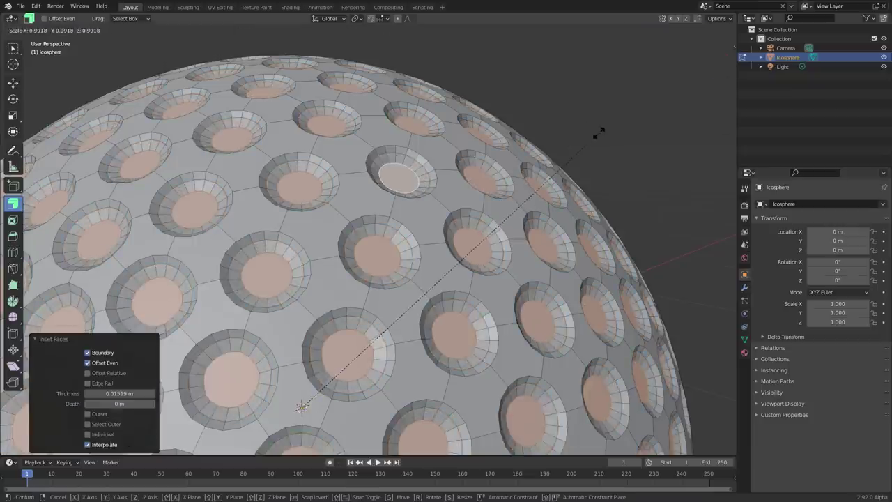
left_click(598, 133)
key("Tab")
Step: Apply smooth shading to the dimpled sphere and deselect it
scroll(460, 164, "down", 8)
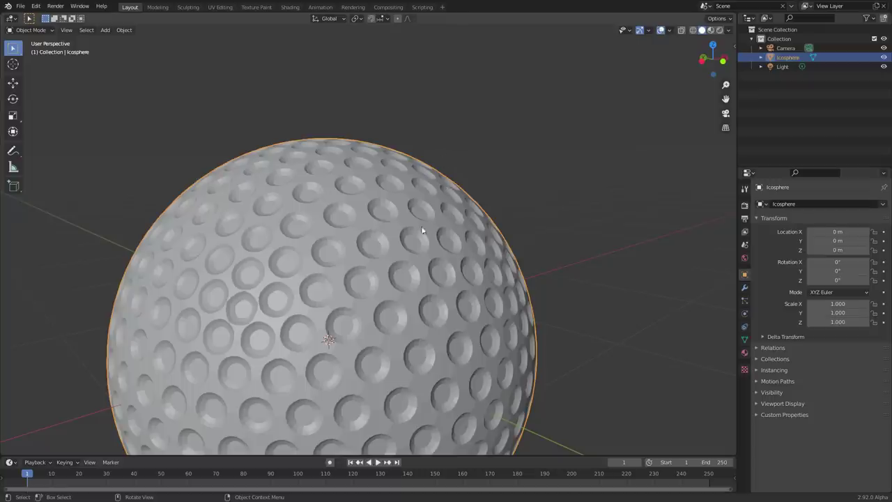
scroll(290, 220, "down", 1)
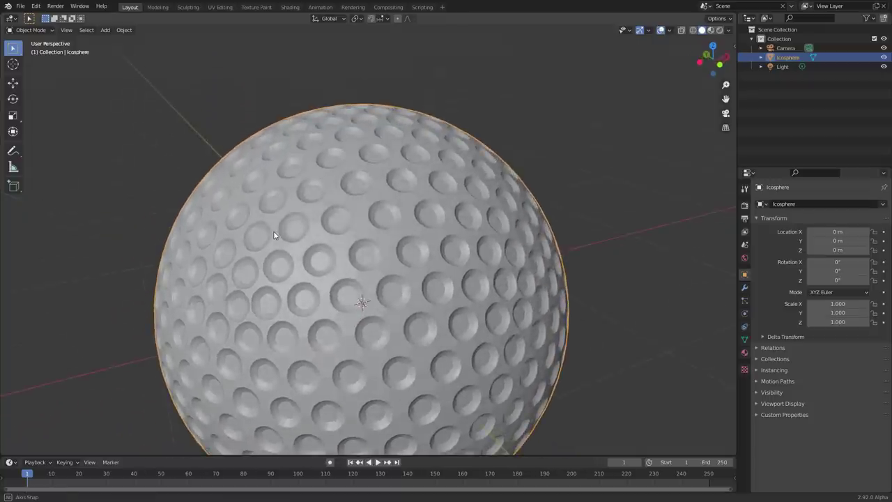
scroll(433, 203, "down", 6)
scroll(425, 206, "down", 3)
scroll(360, 209, "up", 10)
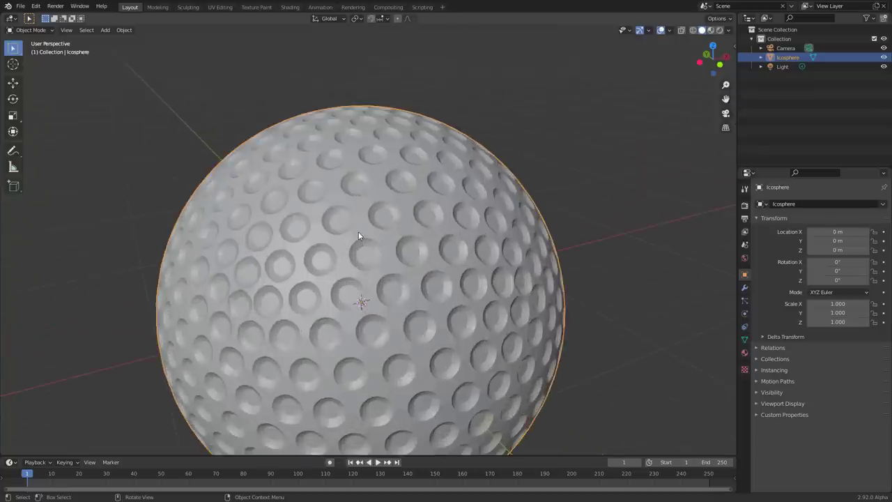
right_click(359, 233)
left_click(369, 215)
left_click(475, 120)
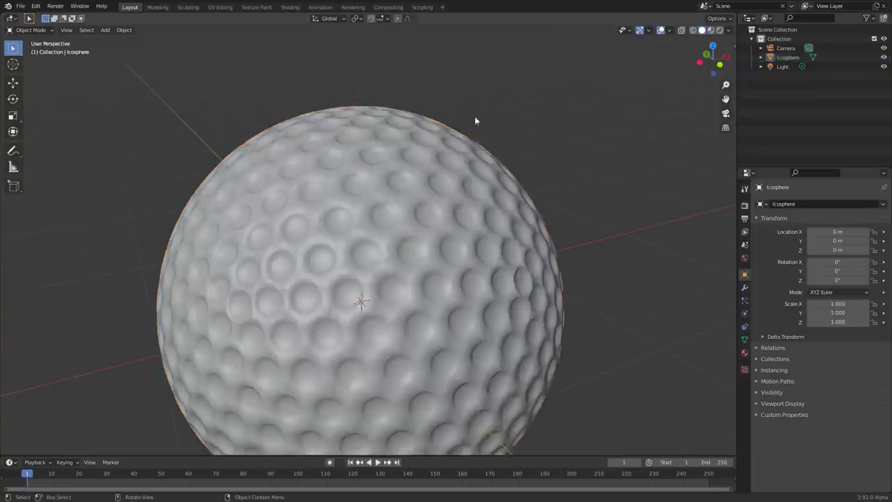
Step: Examine the smooth-shaded dimple pattern around the ball from several angles and distances
scroll(418, 206, "down", 8)
middle_click_drag(418, 206, 363, 265)
scroll(408, 236, "down", 2)
scroll(409, 236, "up", 5)
scroll(410, 233, "up", 3)
middle_click_drag(548, 237, 435, 251, "shift")
scroll(420, 252, "up", 3)
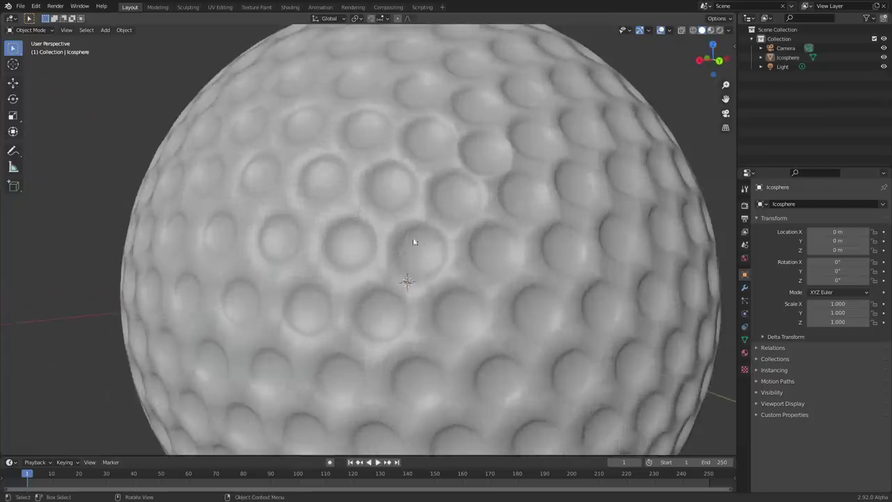
scroll(428, 248, "down", 6)
mouse_move(427, 246)
middle_mouse_down()
mouse_move(519, 249)
mouse_move(418, 243)
middle_mouse_up()
scroll(418, 245, "up", 3)
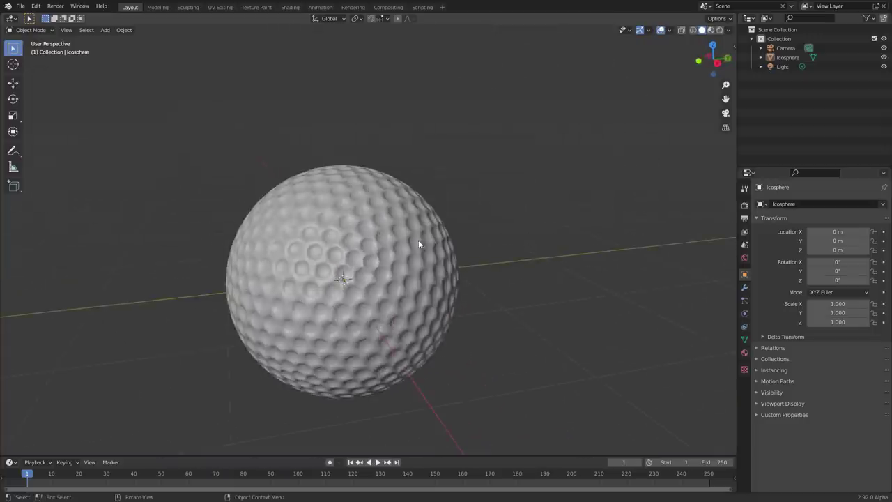
scroll(405, 243, "down", 4)
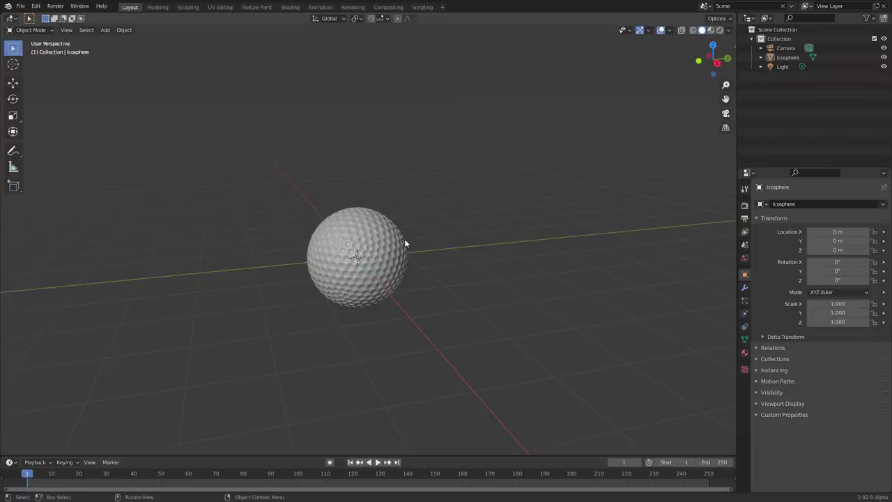
Step: Move the golf ball up 1 m along the Z axis
left_click(390, 237)
type("gz1")
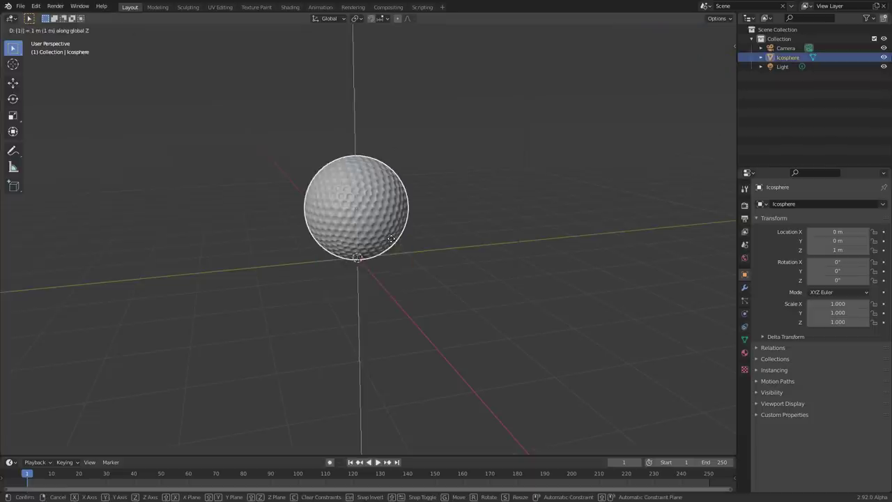
key("Return")
Step: Add a mesh plane under the ball as a floor, scale it by about 5.2, and deselect it
key("shift+a")
mouse_move(286, 54)
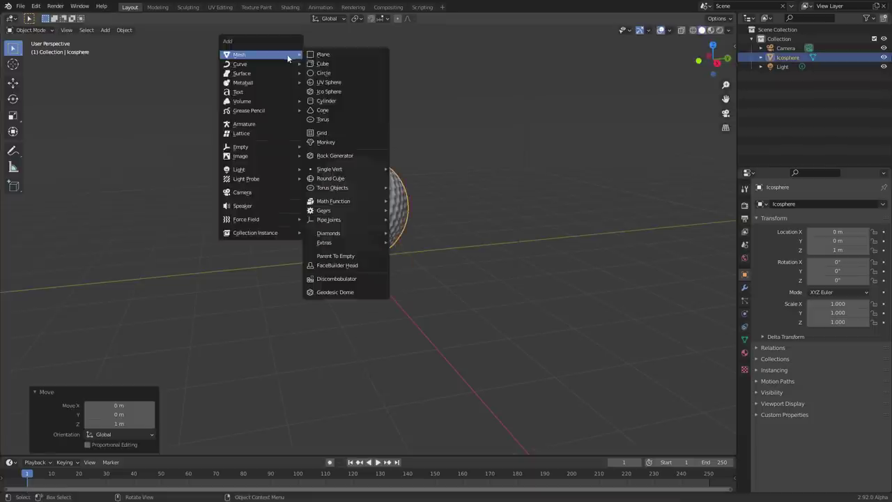
left_click(321, 55)
key("s")
left_click(47, 68)
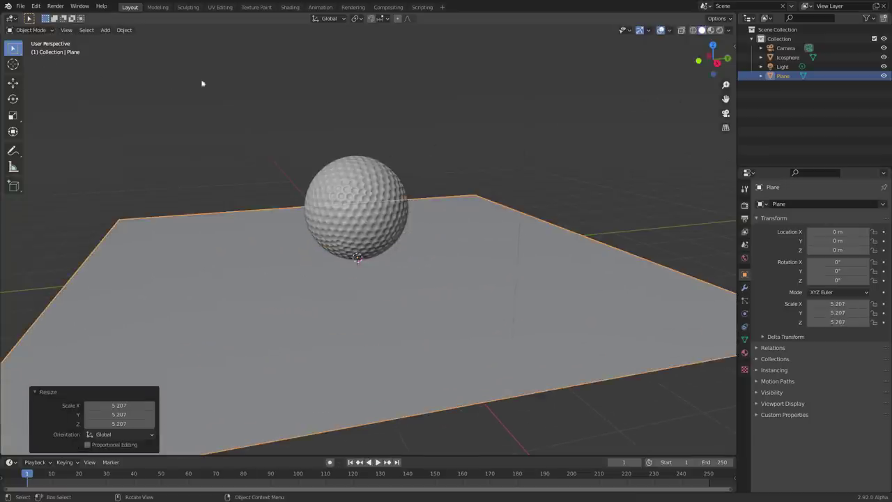
middle_click_drag(376, 165, 336, 148)
left_click(337, 136)
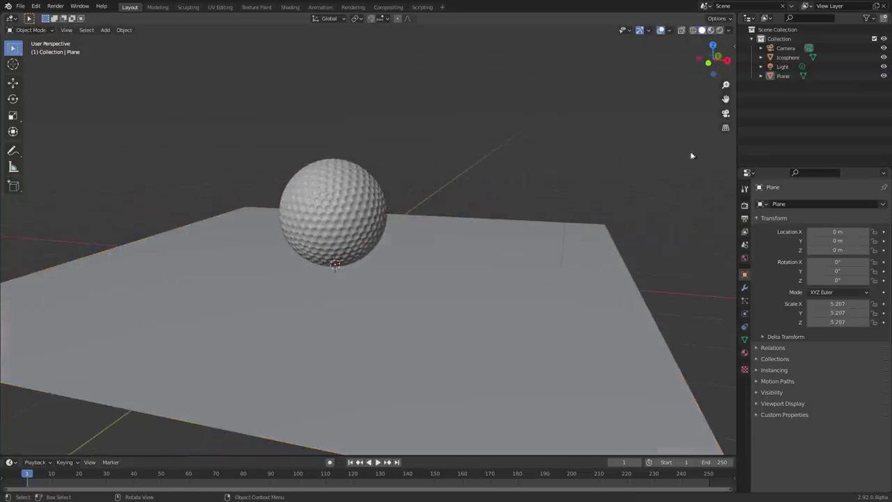
Step: Set the render engine to Cycles with GPU Compute and switch the viewport to rendered shading
left_click(744, 204)
left_click(846, 204)
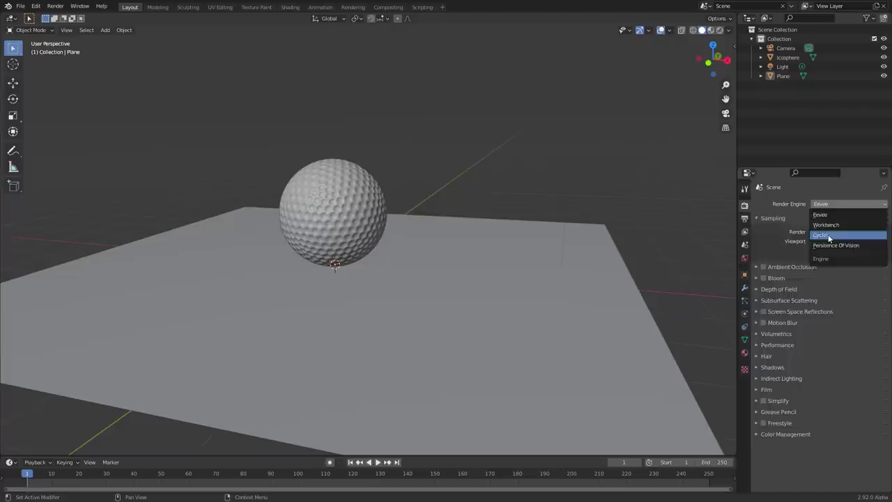
left_click(828, 236)
left_click(839, 227)
left_click(830, 249)
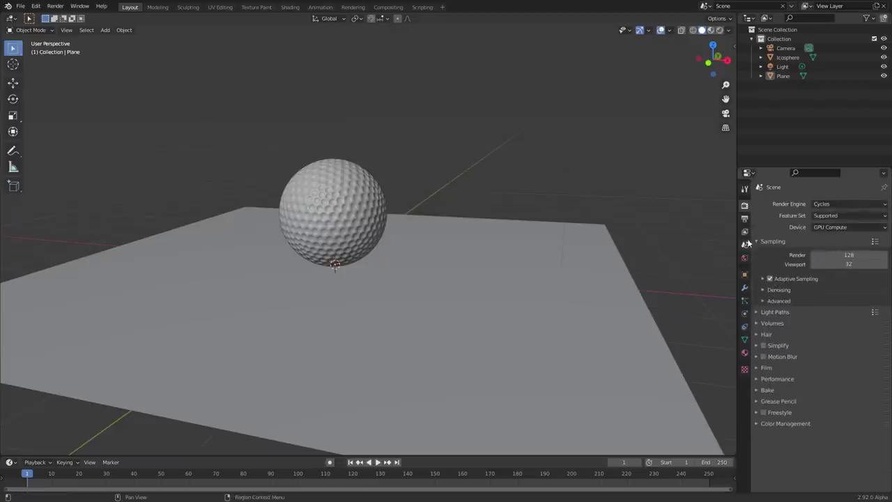
left_click(719, 30)
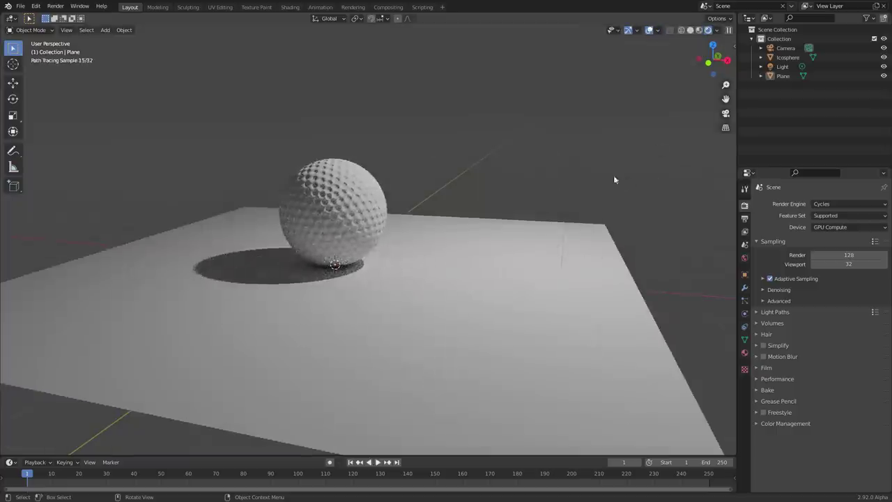
Step: Delete the default light from the scene
scroll(488, 142, "down", 5)
left_click_drag(454, 117, 318, 146)
key("x")
left_click(319, 143)
scroll(351, 174, "up", 4)
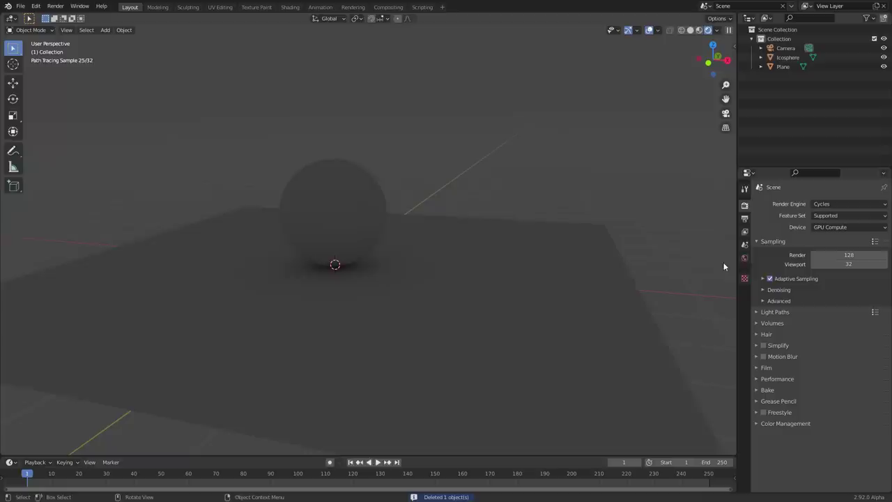
Step: Use an Environment Texture as the world background colour, loading leadenhall_market_2k.hdr from the HDRIs folder
left_click(744, 258)
left_click(811, 259)
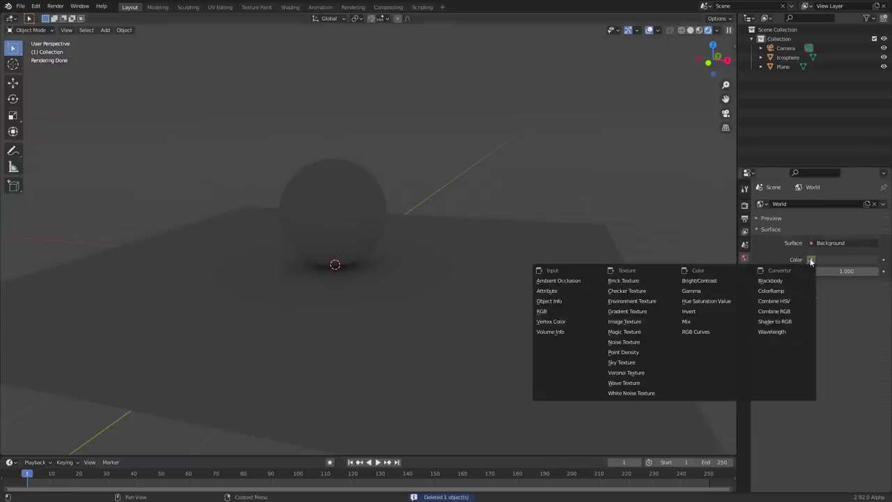
left_click(645, 304)
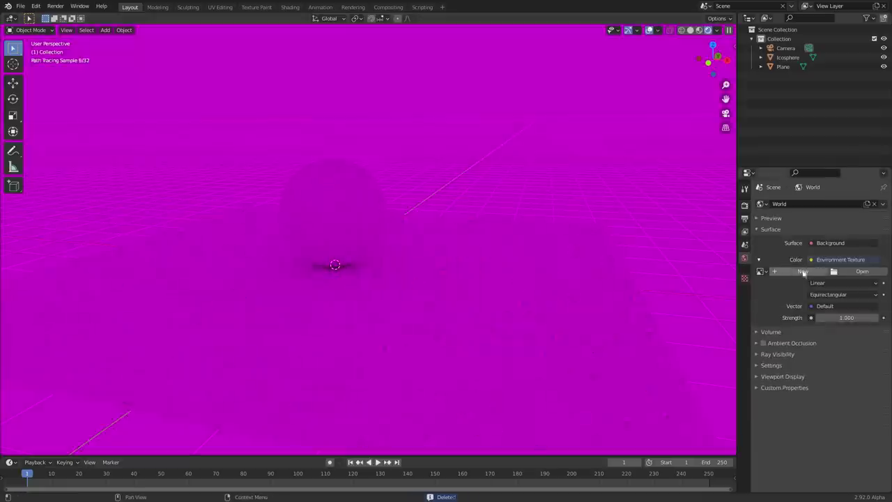
left_click(860, 272)
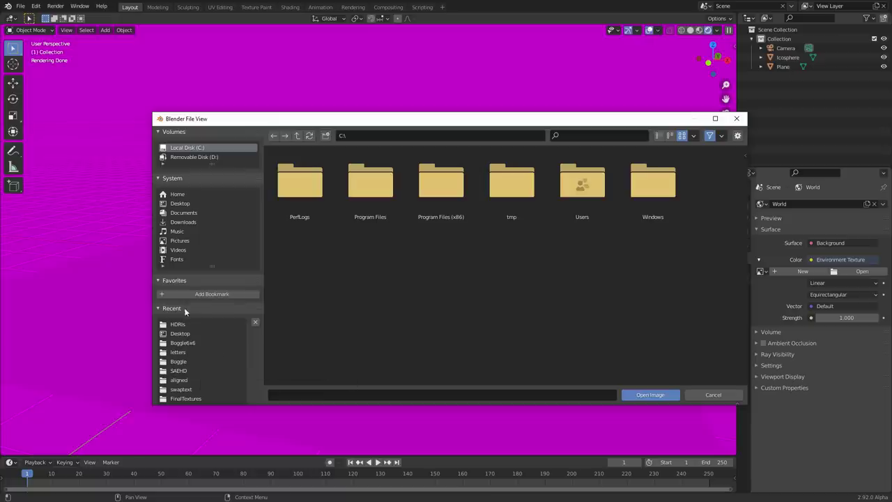
left_click(178, 324)
double_click(300, 257)
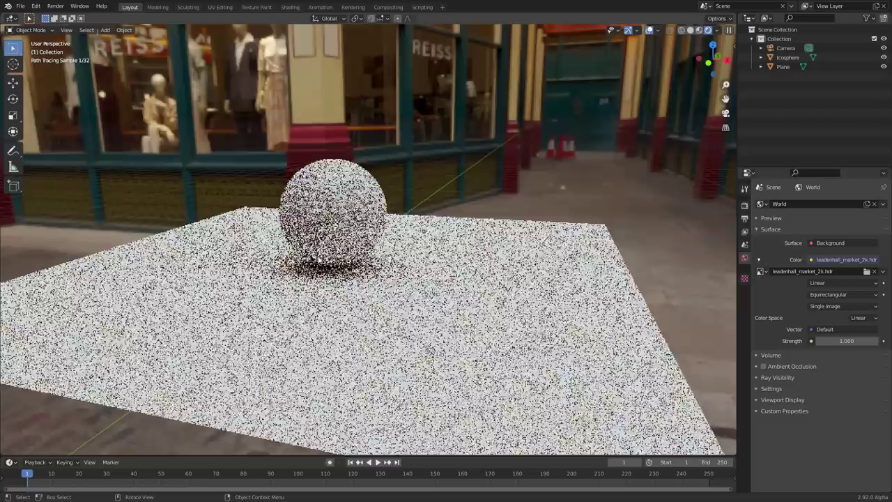
Step: Enable a transparent film background in the Cycles render settings
left_click(744, 206)
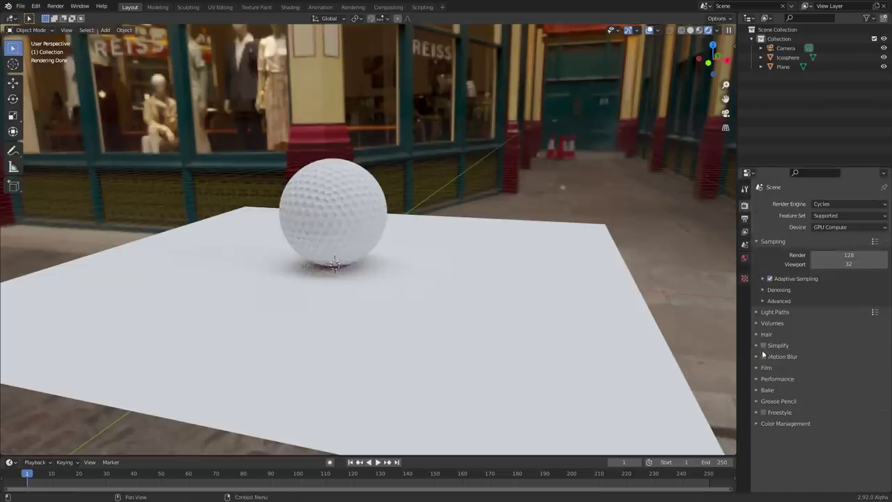
left_click(765, 367)
left_click(769, 432)
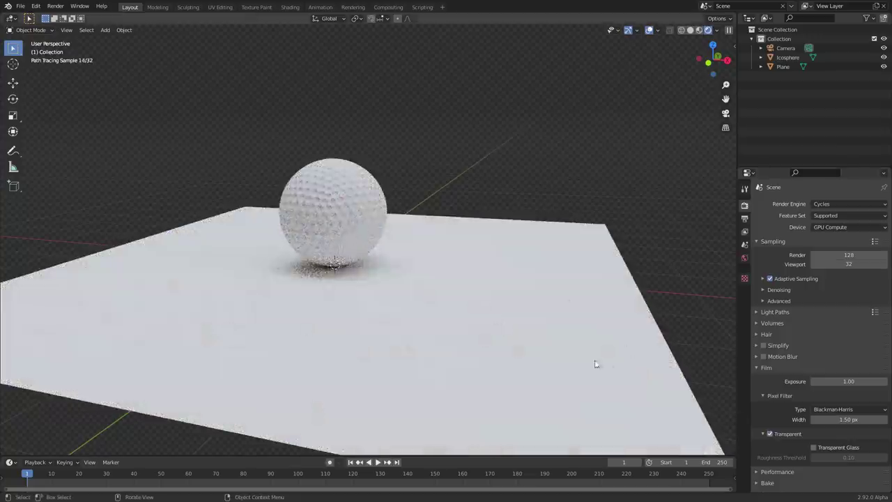
Step: Make the floor plane a shadow catcher and deselect it
left_click(548, 328)
left_click(744, 275)
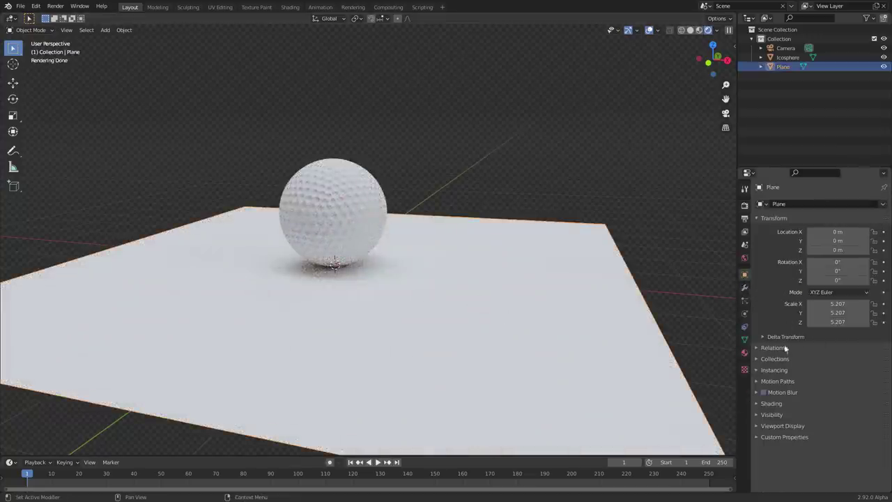
left_click(771, 414)
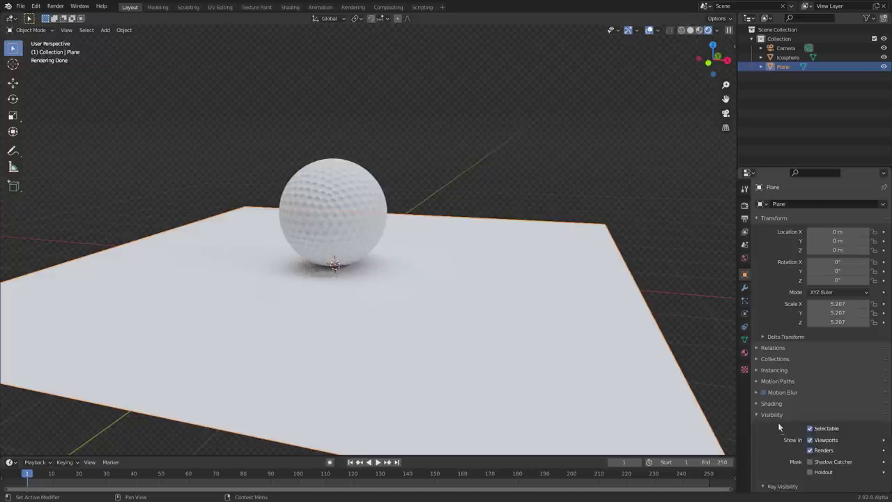
left_click(808, 461)
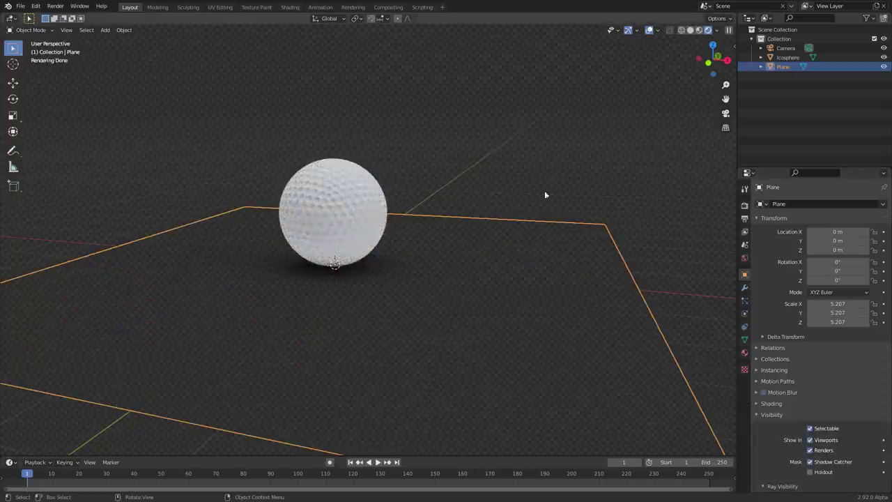
key("s")
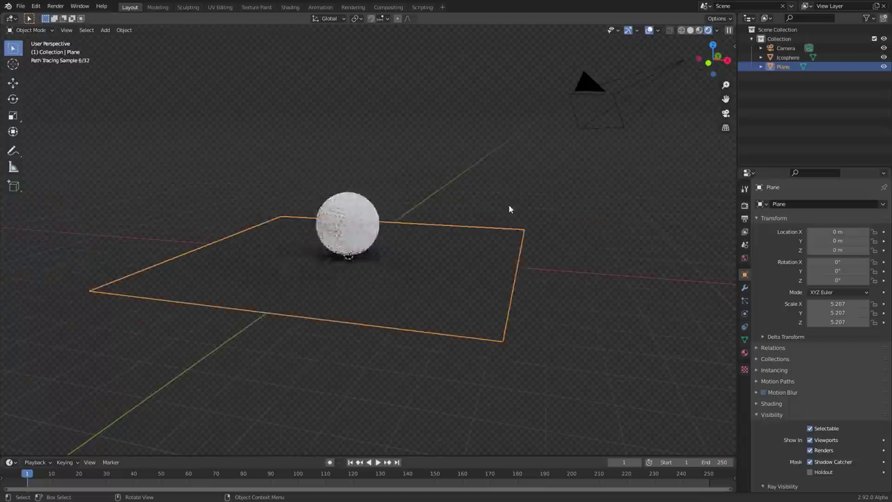
left_click(556, 193)
Step: Give the golf ball a new material in the Shading workspace and show that viewport in rendered shading
left_click(390, 207)
left_click(383, 204)
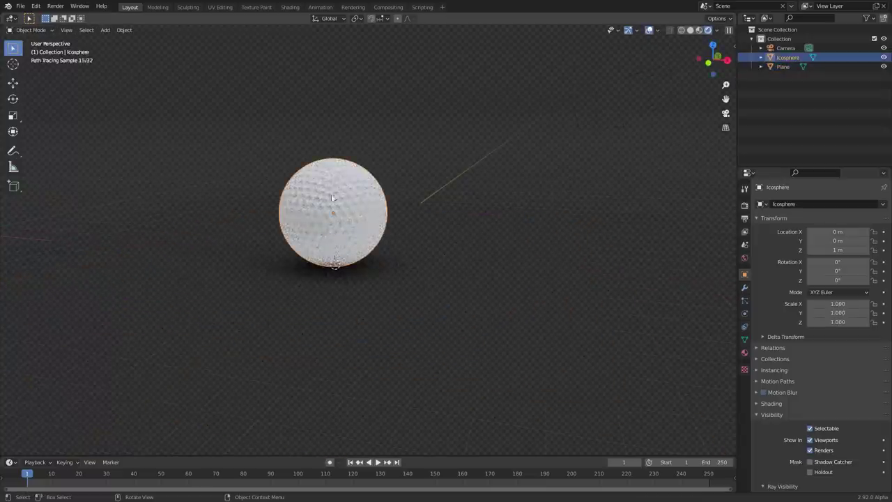
left_click(288, 7)
scroll(431, 225, "up", 6)
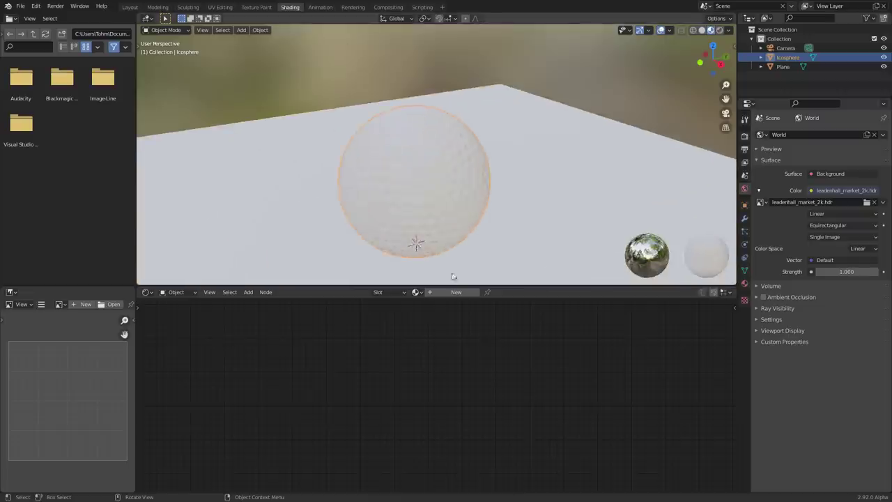
left_click(456, 293)
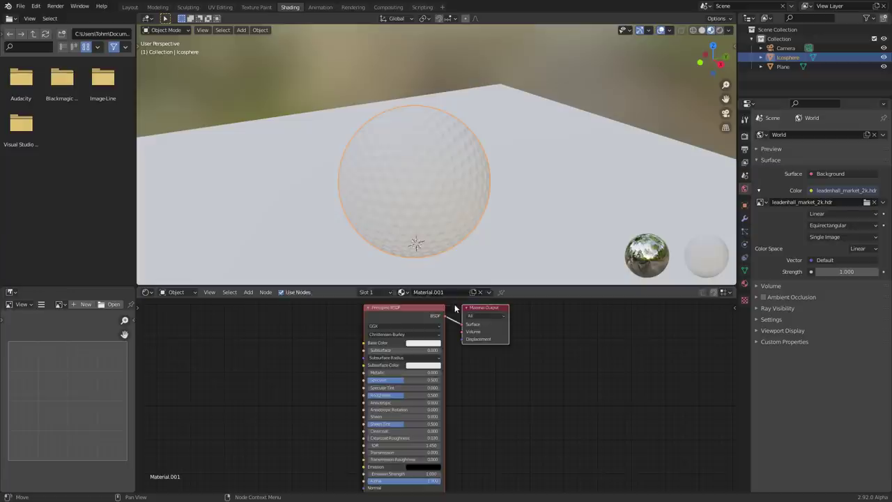
left_click(719, 32)
scroll(396, 129, "down", 3)
middle_click_drag(400, 149, 447, 117)
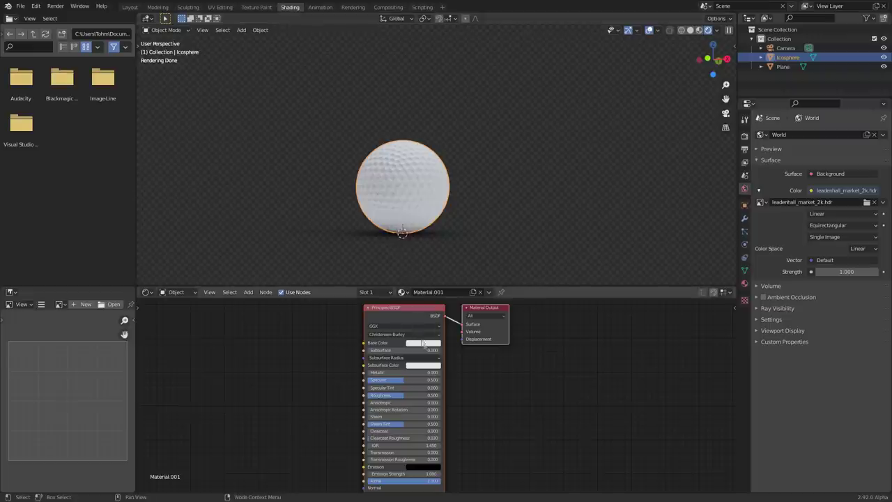
Step: Try a bright green base color on the ball's Principled BSDF
scroll(425, 344, "up", 1)
left_click(422, 336)
left_click_drag(434, 249, 407, 242)
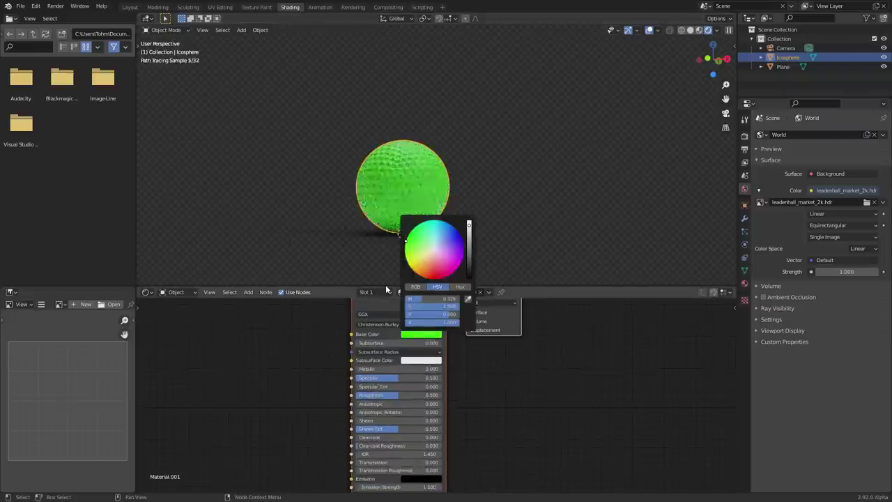
scroll(490, 356, "up", 1)
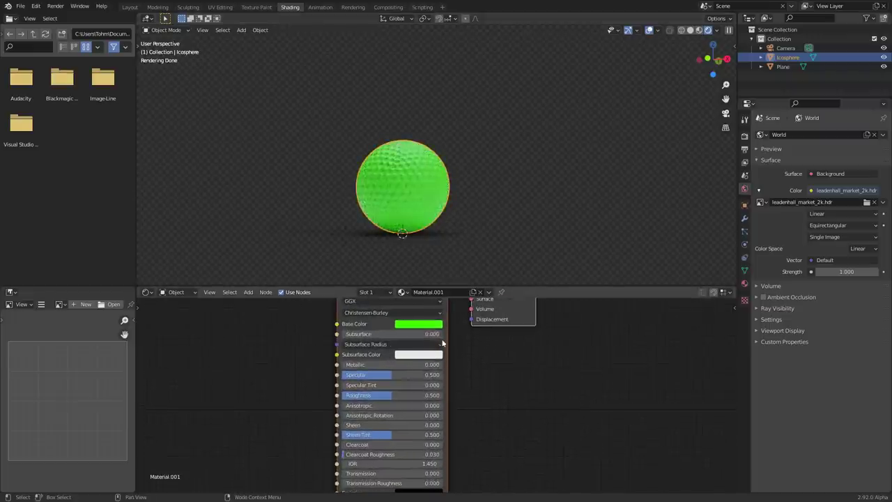
Step: Set the ball's Principled BSDF base color to a saturated yellow
left_click(429, 325)
left_click(411, 251)
left_click_drag(409, 248, 406, 246)
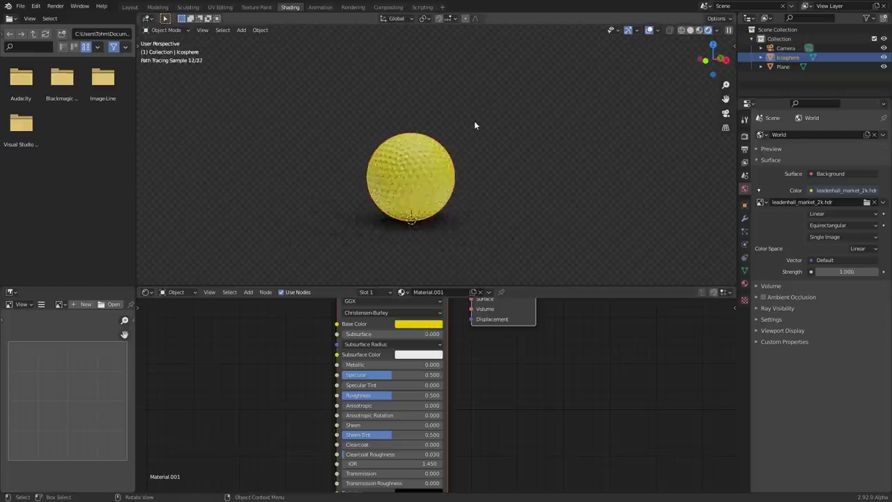
Step: Set the roughness of the ball's Principled BSDF to 0.4
scroll(382, 386, "up", 1)
left_click_drag(388, 395, 356, 395)
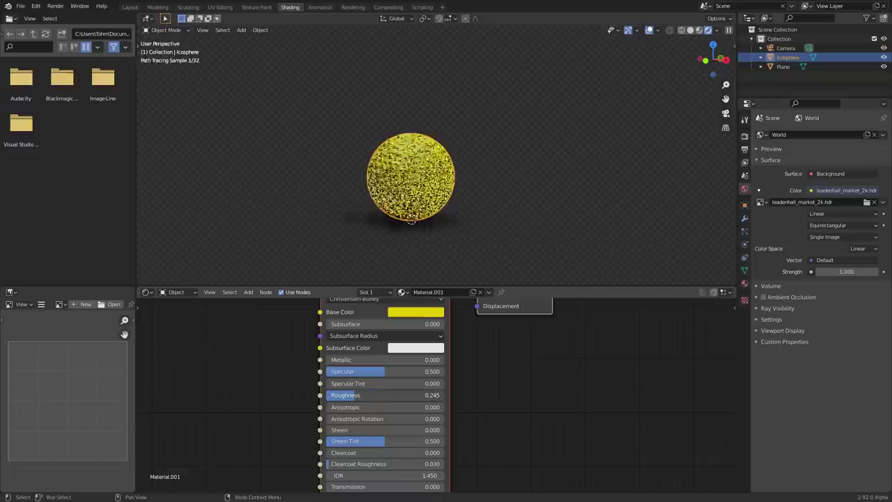
left_click(356, 395)
type("0.4")
key("Return")
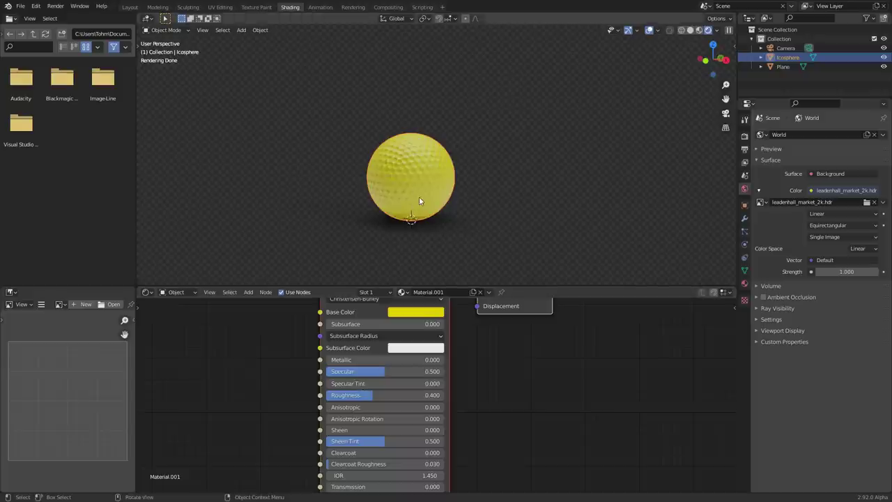
Step: Add a Noise Texture node ahead of the Principled BSDF, without mapping nodes, and preview its Fac output on the ball
middle_click_drag(229, 348, 474, 415)
key("shift+a")
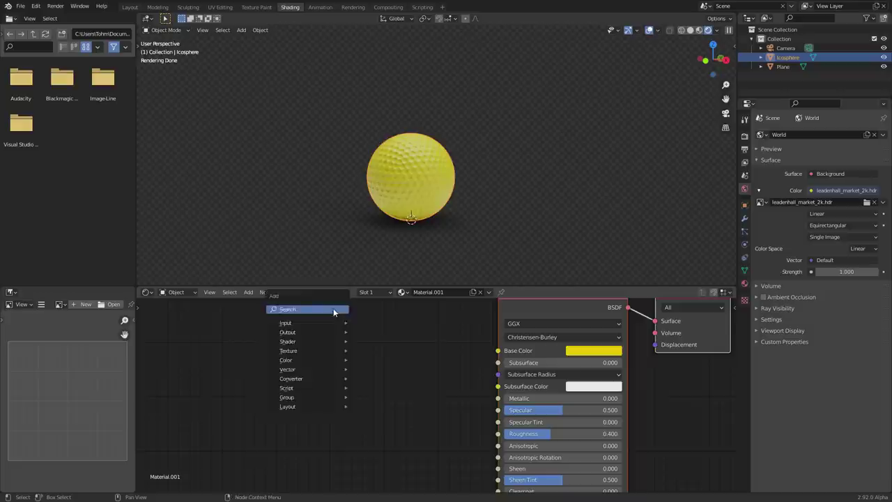
left_click(376, 381)
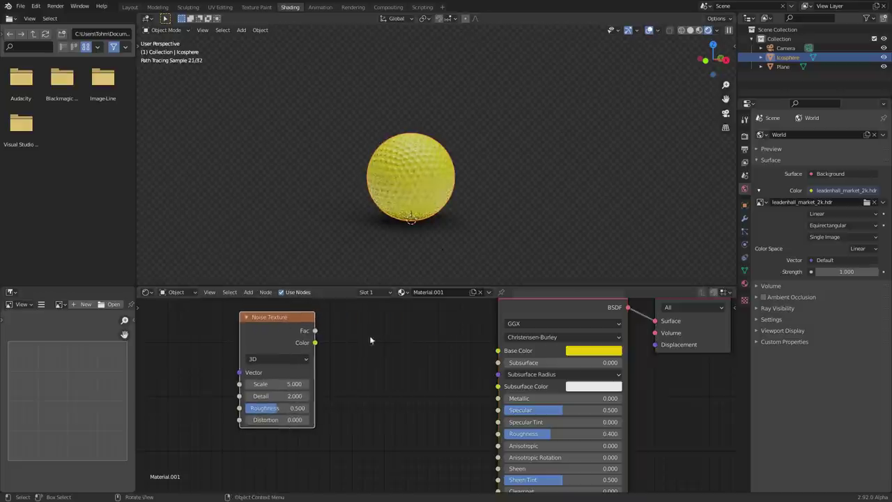
middle_click_drag(273, 328, 383, 355)
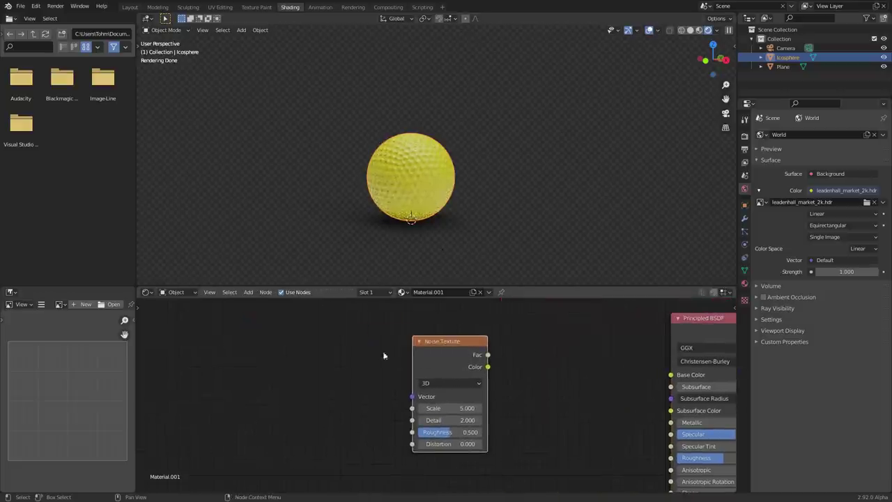
key("ctrl+t")
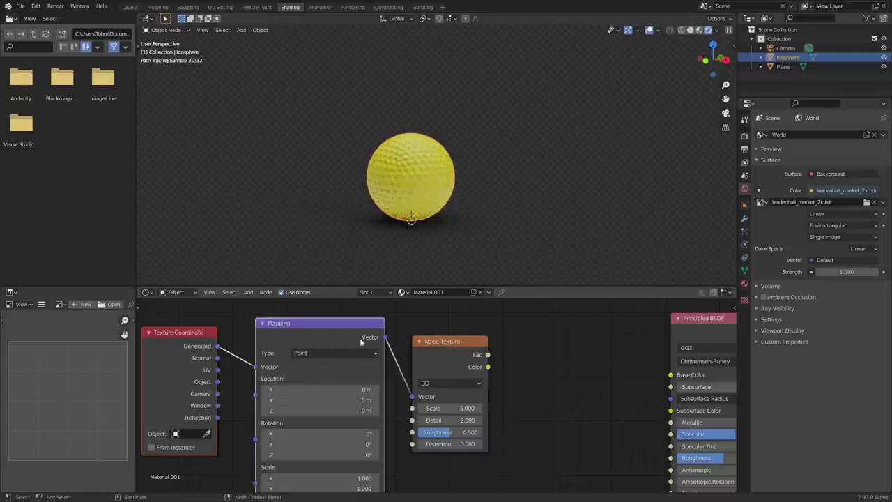
key("ctrl+z")
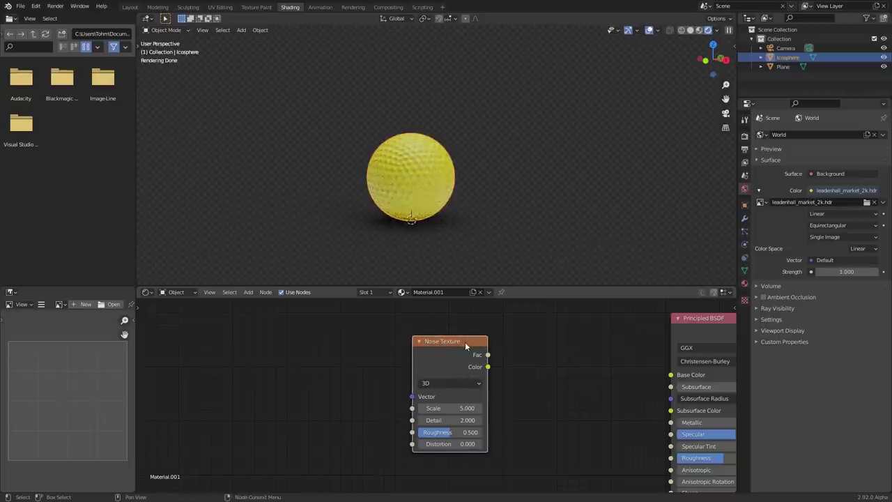
left_click(466, 346, "ctrl+shift")
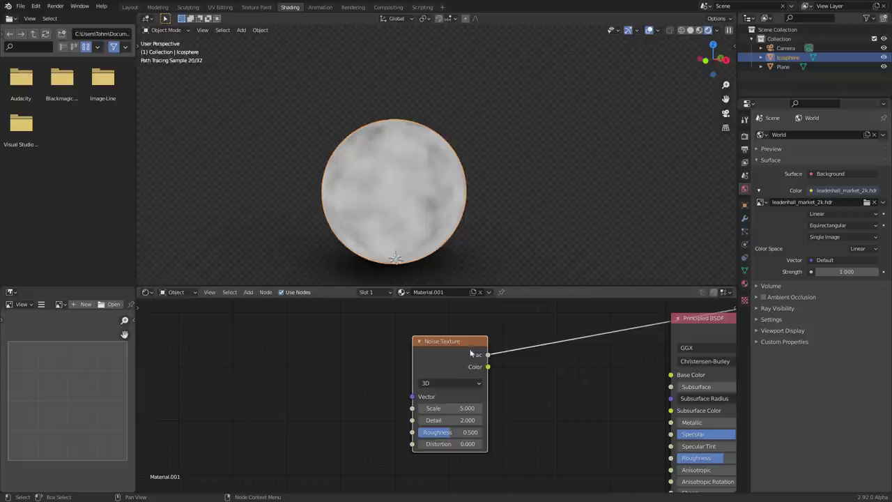
Step: Insert a ColorRamp after the Noise Texture and tighten its contrast, with the black stop at 0.348 and the white stop at 0.539
left_click_drag(471, 353, 325, 353)
key("shift+a")
left_click(367, 324)
type("colo")
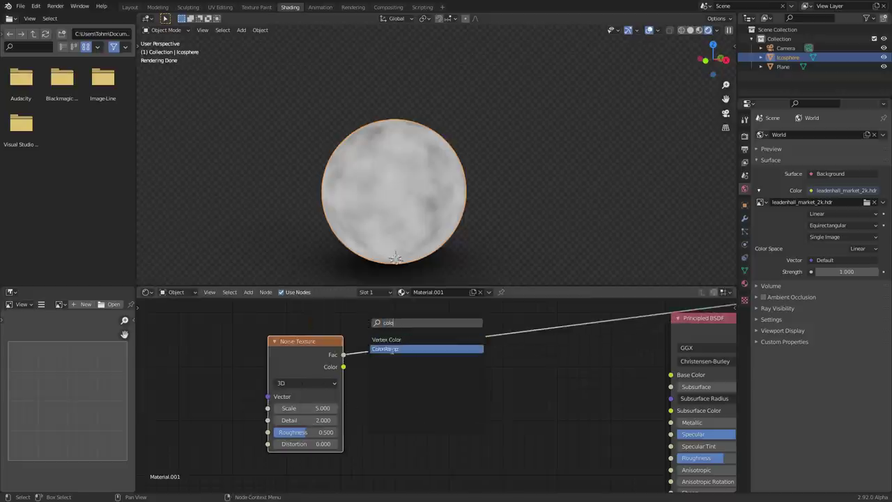
left_click(392, 348)
left_click(410, 341)
left_click_drag(460, 393, 481, 394, "shift")
left_click(423, 393)
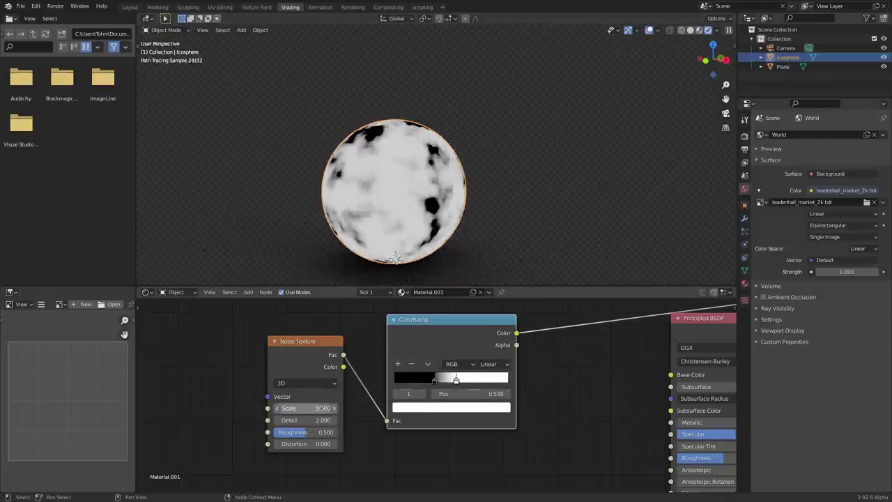
Step: Set the Noise Texture's detail to 16 and its roughness to 0.725
left_click_drag(320, 420, 376, 420)
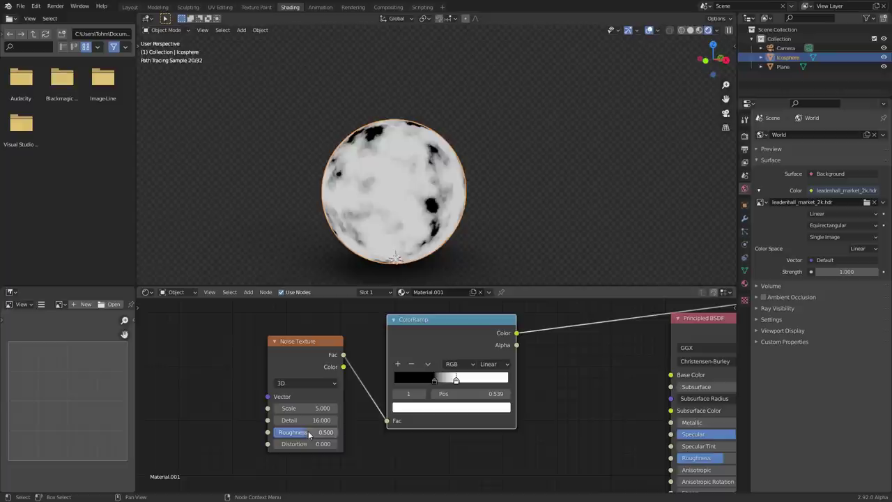
left_click_drag(310, 434, 325, 432)
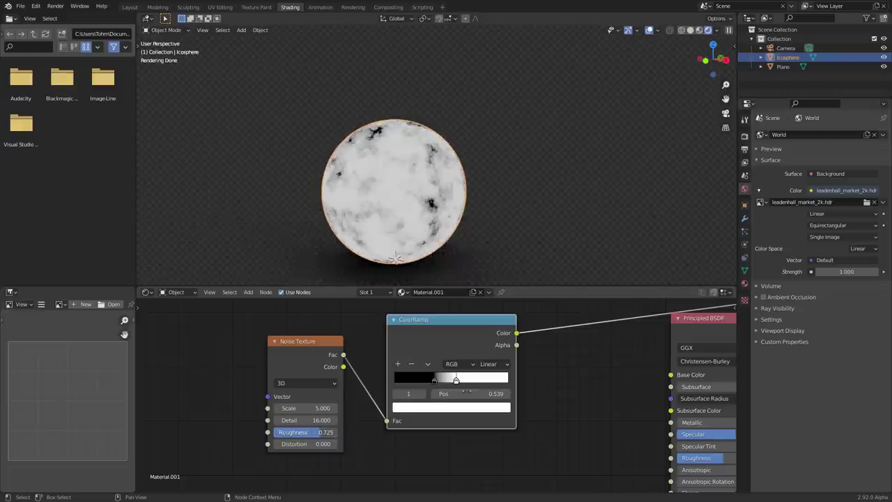
Step: Invert the ColorRamp by making stop 1 black and stop 0 white, and inspect the pattern on the ball
left_click(427, 410)
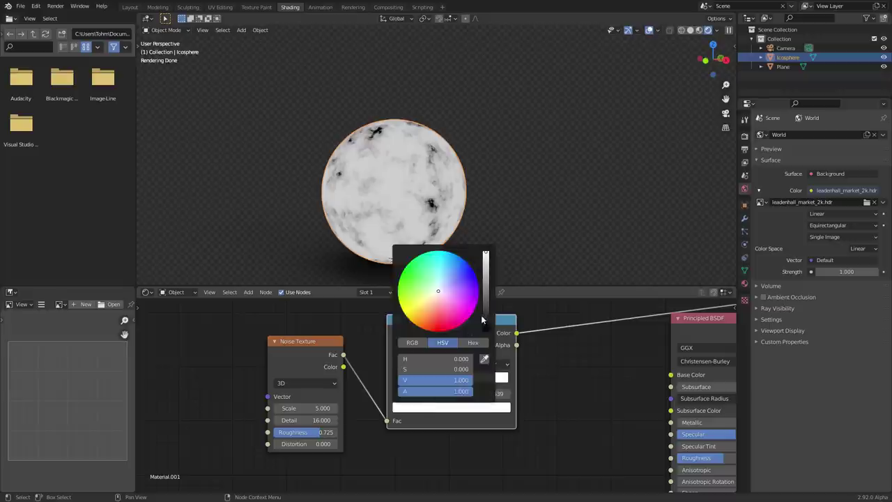
left_click(484, 316)
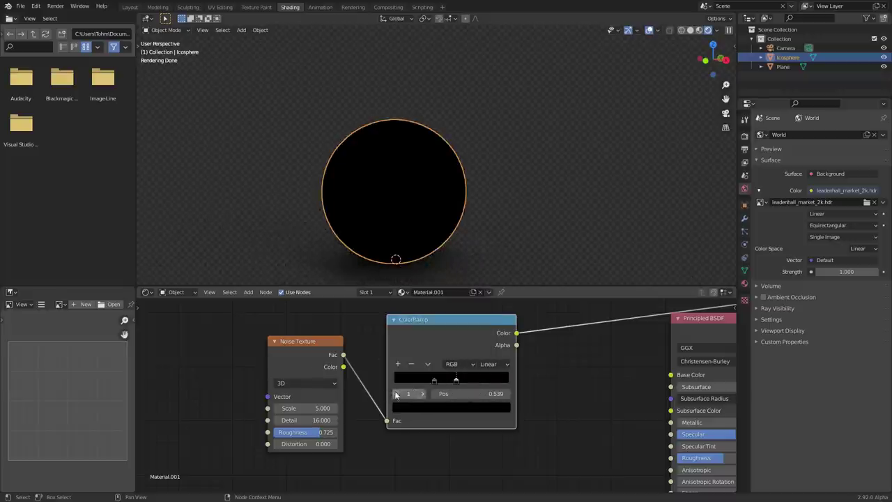
left_click(396, 394)
left_click(413, 406)
left_click(485, 269)
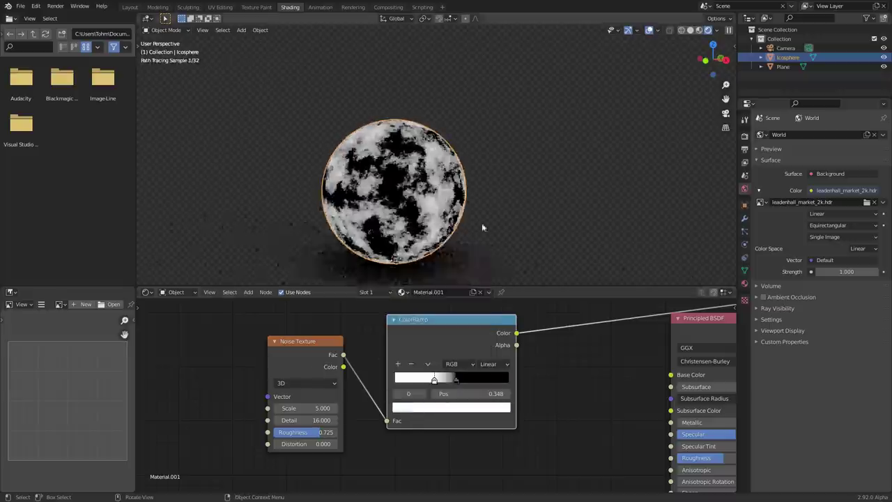
scroll(482, 227, "up", 3)
middle_click_drag(411, 178, 432, 189)
scroll(519, 404, "down", 3)
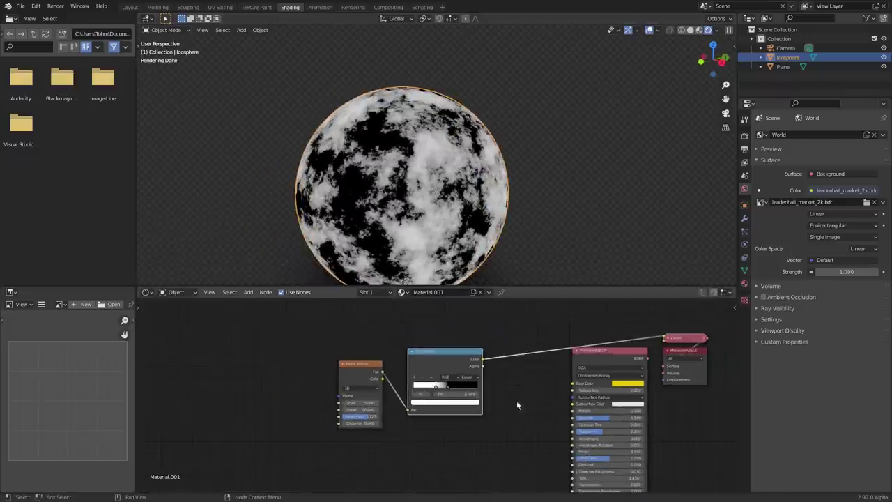
Step: Add a MixRGB node between the ColorRamp and Principled BSDF, and copy the yellow base color into its Color1
middle_click_drag(508, 400, 459, 426)
scroll(417, 354, "up", 3)
left_click_drag(474, 435, 254, 401)
left_click_drag(397, 377, 244, 378)
key("shift+a")
type("mi")
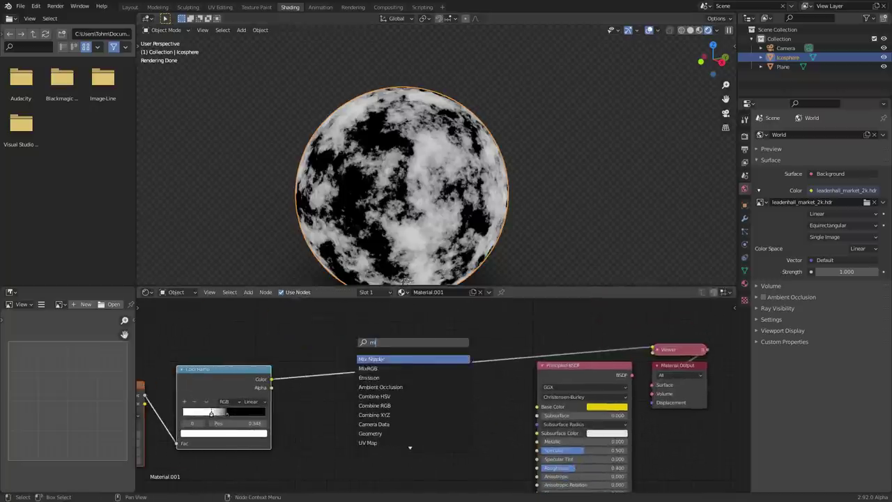
left_click(377, 369)
left_click(436, 424)
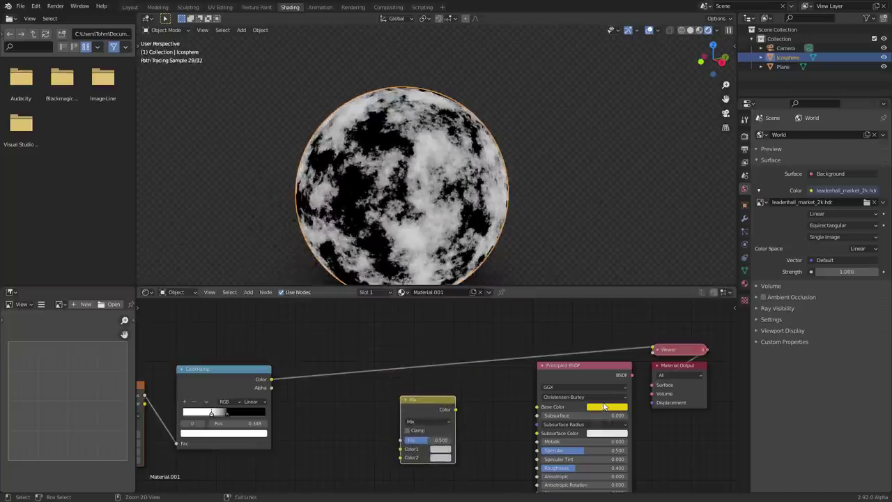
key("ctrl+v")
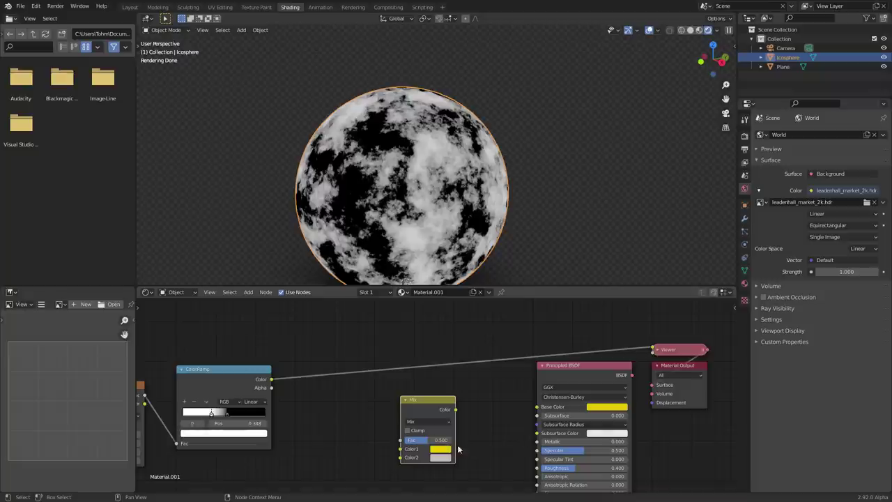
Step: Connect the ColorRamp color to the Mix node's Fac and the Mix color to the Principled BSDF's Base Color
middle_click_drag(458, 450, 430, 432)
left_click_drag(244, 362, 374, 423)
left_click_drag(428, 393, 511, 390)
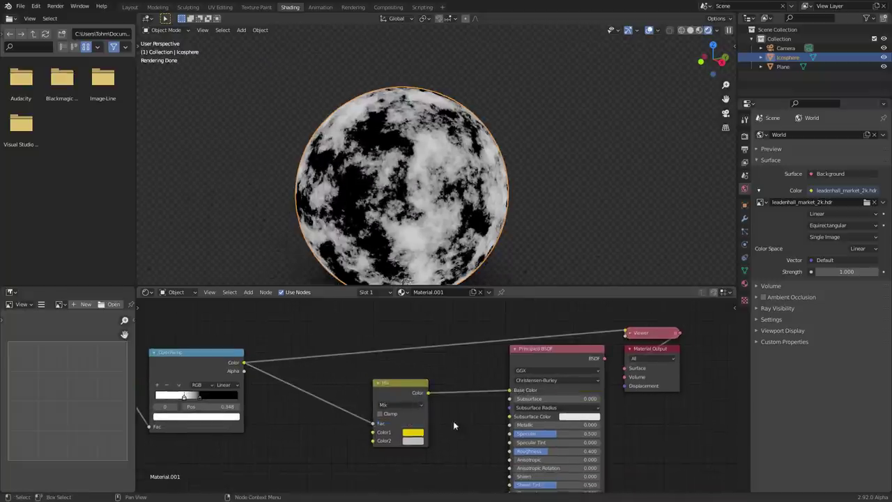
Step: Route the Principled BSDF back to the material output and set the Mix node's Color2 to dark brown
left_click(578, 359, "ctrl+shift")
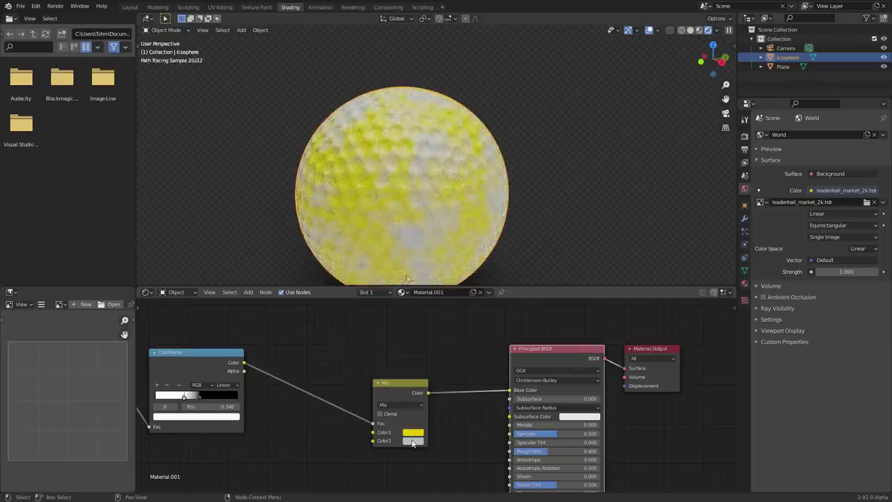
left_click(412, 440)
mouse_move(471, 354)
left_mouse_down()
mouse_move(471, 370)
mouse_move(429, 373)
left_mouse_up()
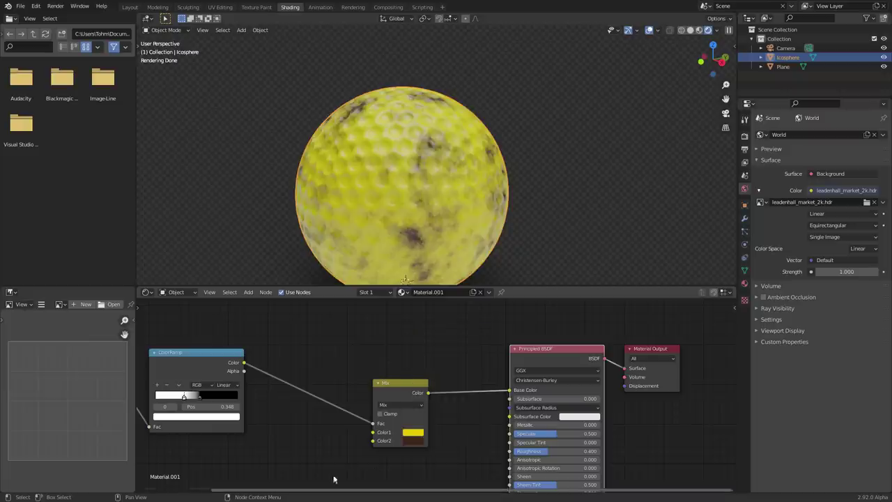
Step: Move the ColorRamp's black stop to position 0.705 and check the resulting dirt on the ball
middle_click_drag(337, 389, 509, 365)
scroll(391, 392, "up", 3)
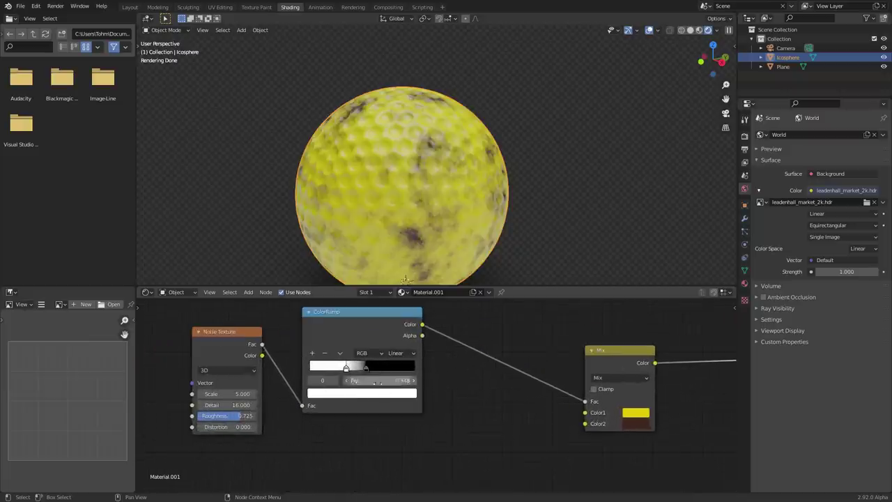
left_click_drag(379, 380, 408, 380)
key("ctrl+z")
left_click(335, 381)
scroll(515, 167, "down", 10)
scroll(482, 165, "up", 5)
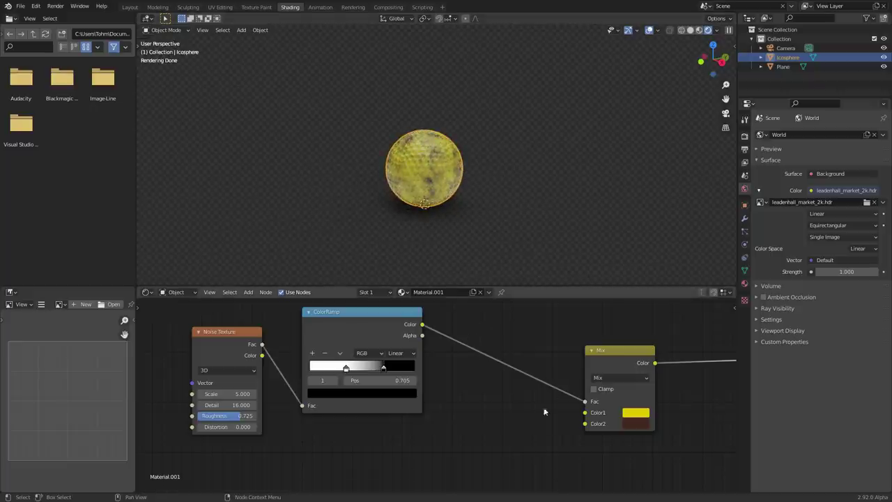
Step: Duplicate the ColorRamp node, place the copy below the Mix node, and reset the copy's color ramp
middle_click_drag(551, 376, 395, 319)
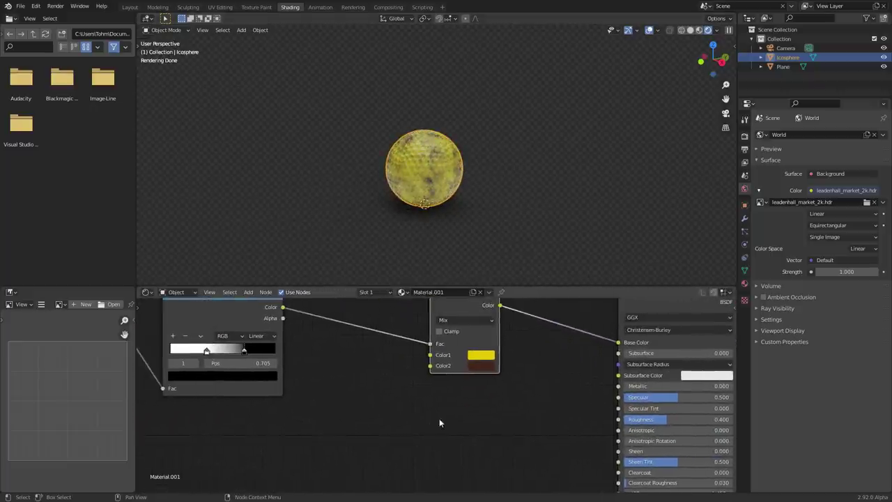
scroll(254, 321, "down", 5)
left_click(290, 340)
key("shift+d")
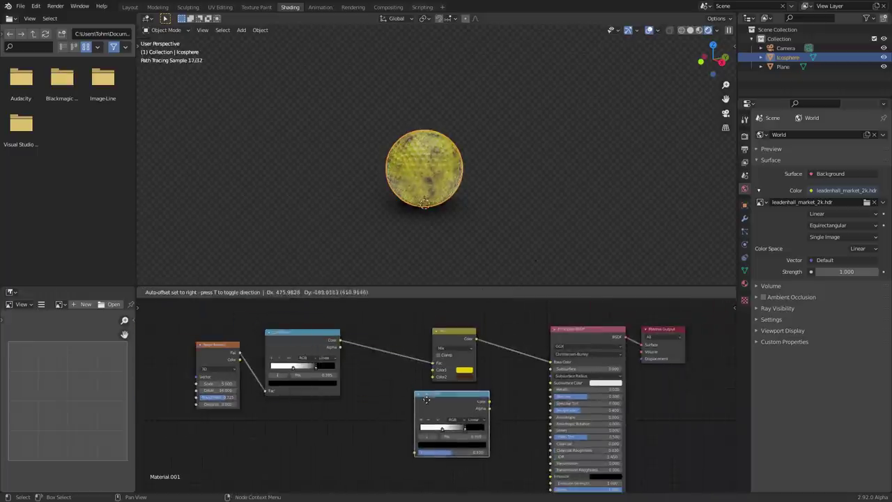
left_click_drag(426, 398, 427, 399)
scroll(434, 394, "up", 2)
left_click(437, 430)
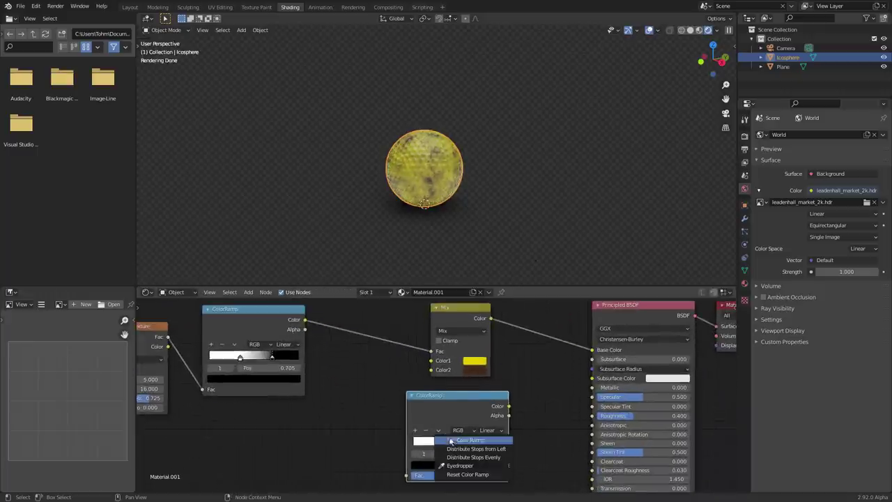
left_click(465, 473)
Step: Connect the first ColorRamp's Color to the duplicate's Fac, preview the first ramp on the ball, and restore the Principled BSDF output
left_click_drag(305, 320, 416, 475)
left_click(288, 317, "ctrl+shift")
scroll(470, 139, "up", 6)
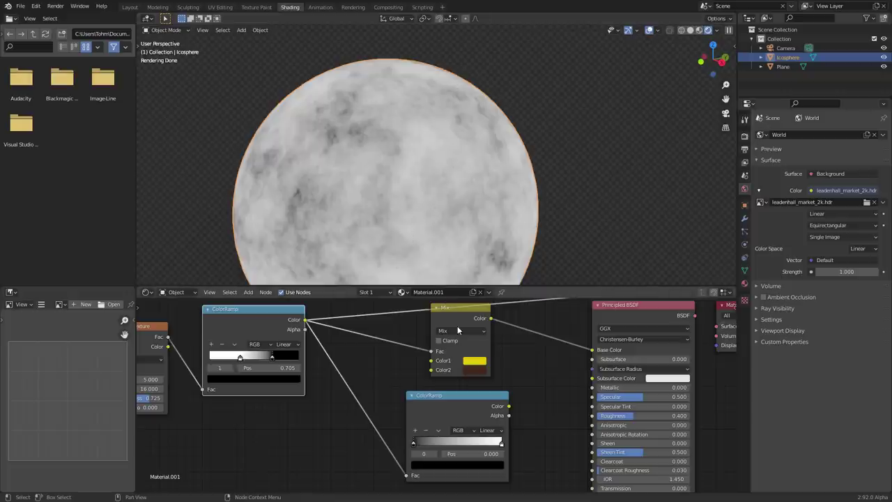
left_click(619, 312, "ctrl+shift")
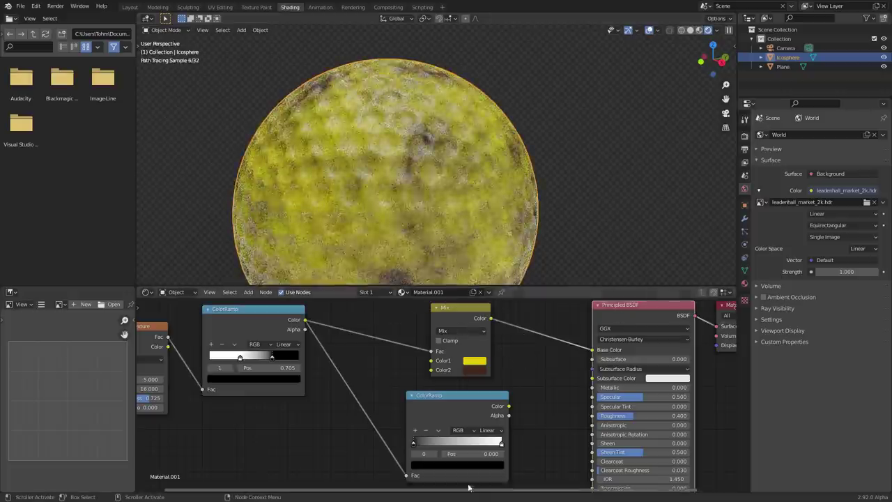
Step: Change the second ColorRamp's black stop 0 to a light grey by raising its color value
left_click(436, 456)
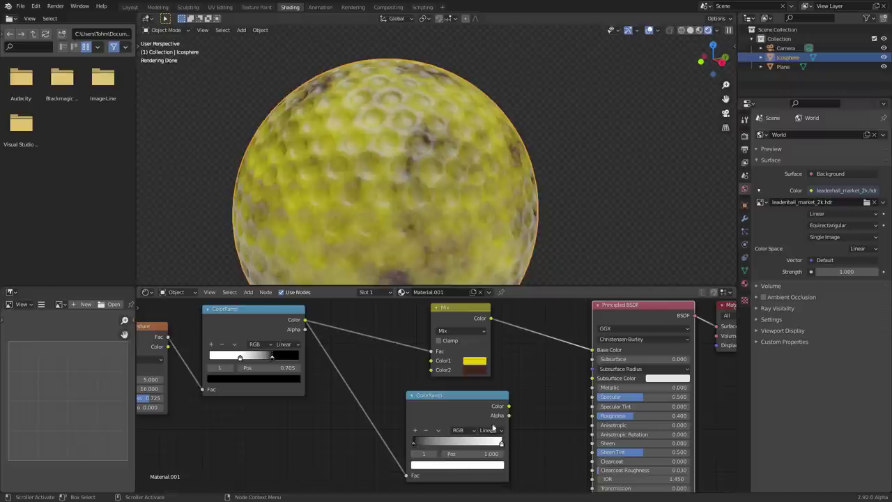
left_click(415, 454)
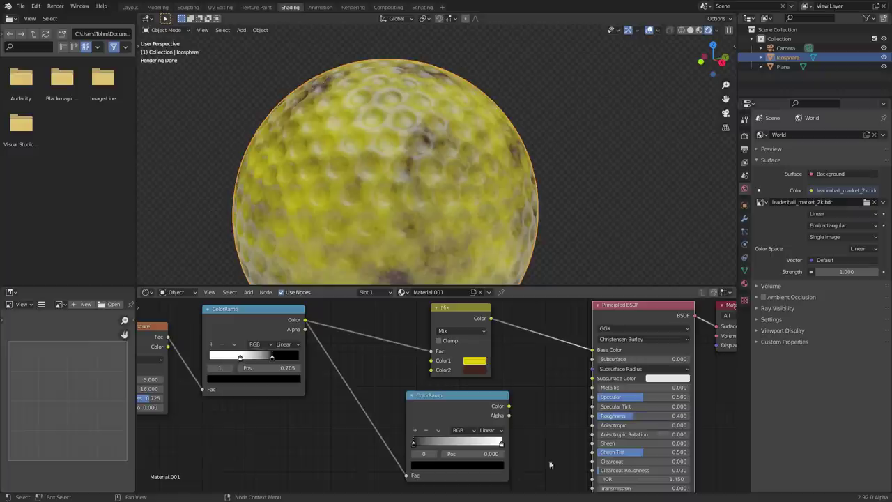
left_click(476, 464)
left_click(460, 444)
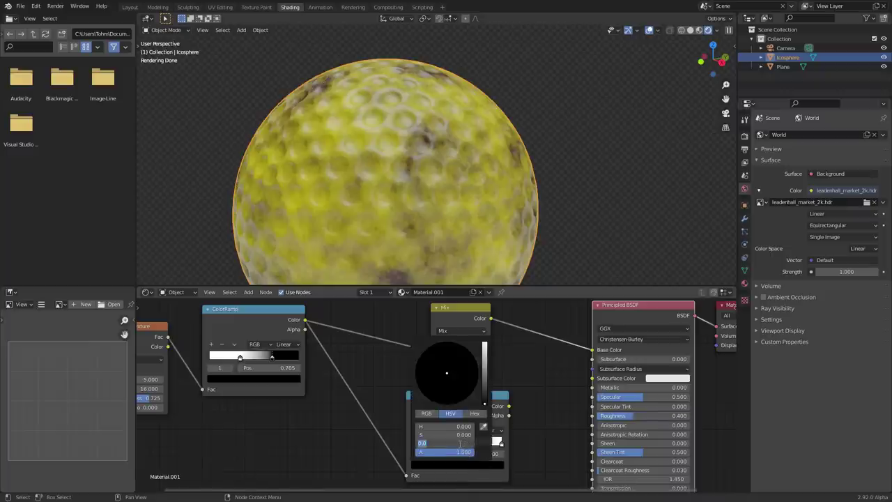
type("1")
key("Return")
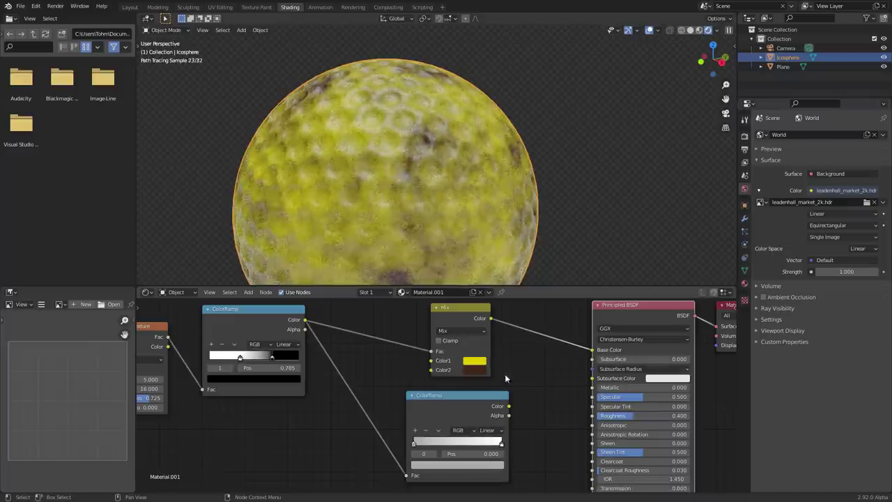
Step: Connect the second ColorRamp's Color to the Principled BSDF's Roughness and route the shader back to the material output
scroll(418, 139, "down", 2)
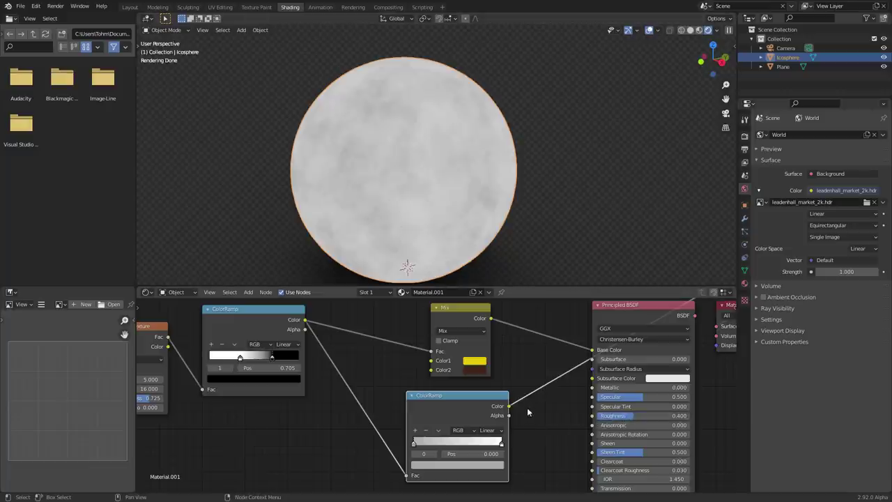
left_click_drag(508, 407, 592, 415)
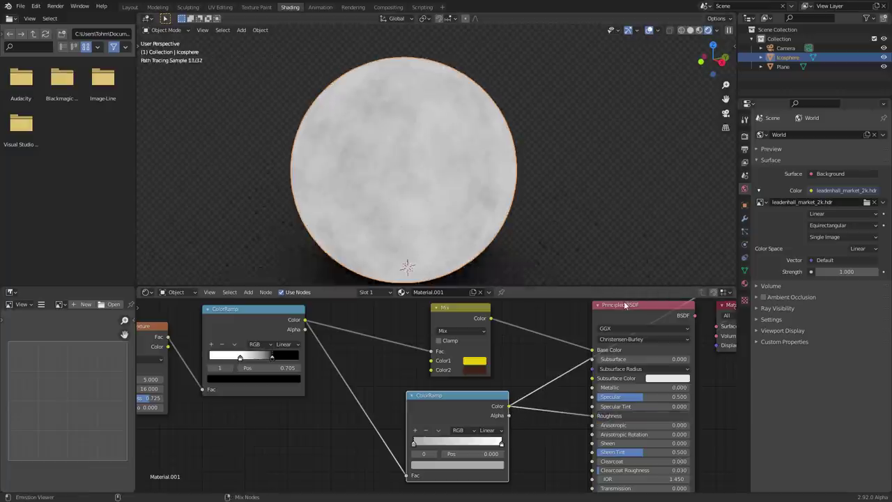
scroll(556, 227, "down", 3)
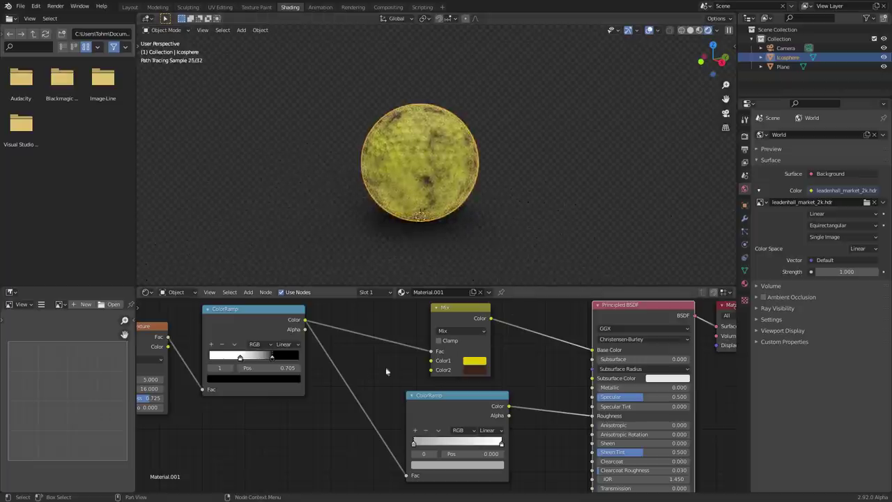
Step: Move the first ColorRamp's white stop 0 to position 0.253 and check the ball from another side
middle_click_drag(291, 368, 422, 390)
scroll(429, 391, "up", 3)
left_click_drag(394, 388, 342, 374)
left_click(316, 388)
left_click(570, 178)
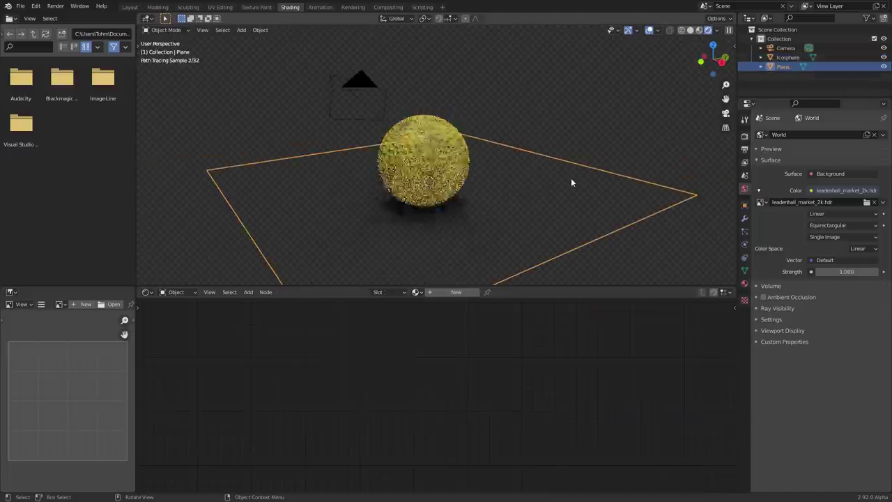
left_click(510, 119)
middle_click_drag(463, 141, 511, 150)
scroll(512, 149, "up", 4)
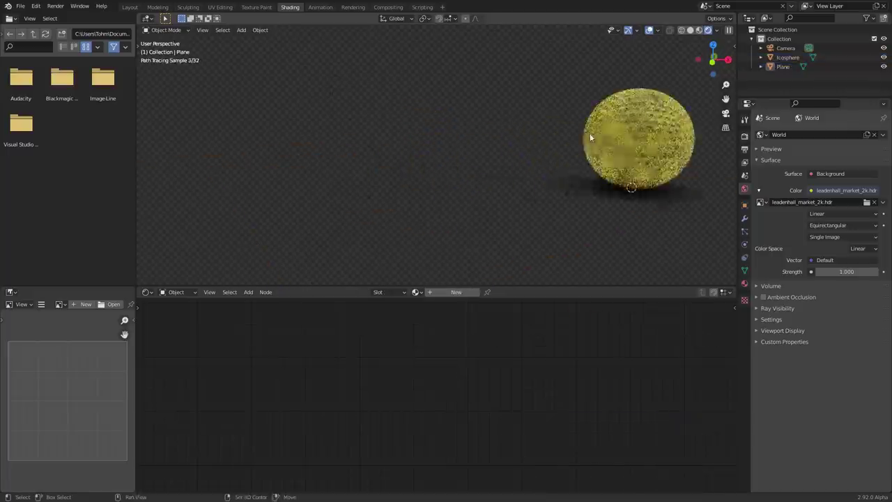
middle_click_drag(628, 131, 505, 147, "shift")
left_click(506, 150)
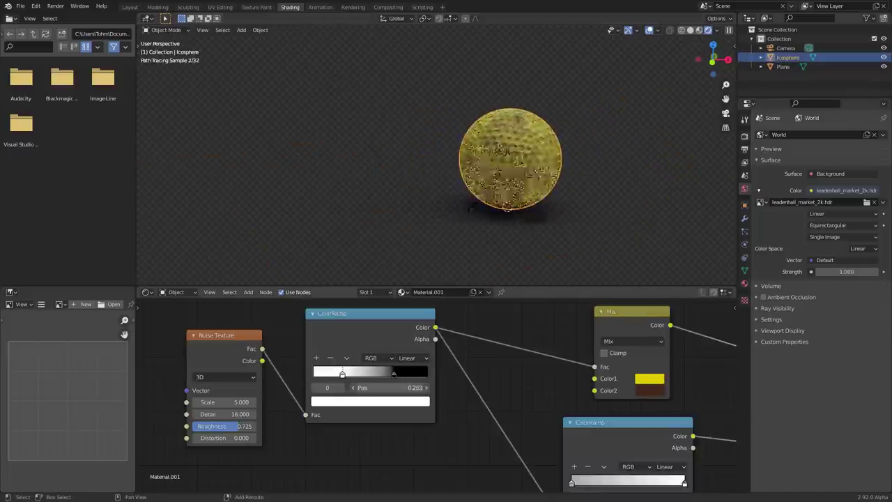
Step: Reduce the first ColorRamp's white stop position to 0.172 and inspect the lighter dirt around the ball
middle_click_drag(583, 152, 389, 163)
left_click(513, 137)
scroll(431, 154, "up", 2)
scroll(446, 151, "up", 1)
scroll(388, 163, "down", 4)
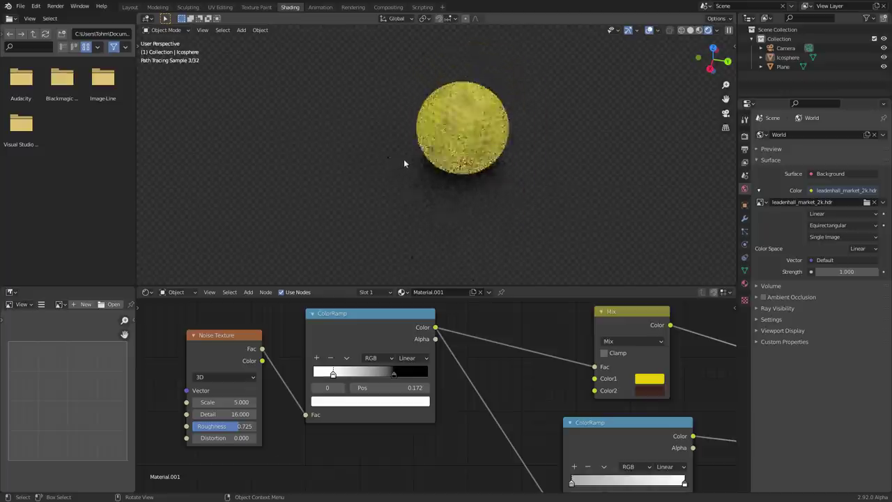
middle_click_drag(506, 133, 453, 155, "shift")
left_click(422, 159)
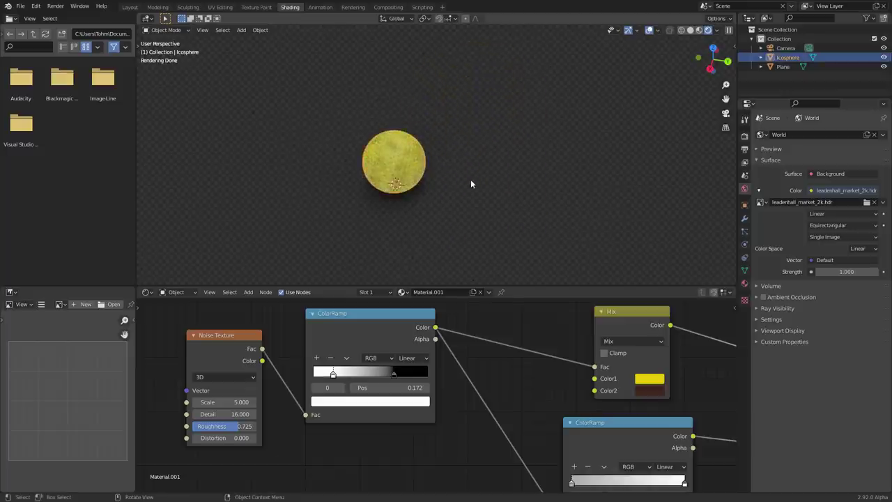
Step: Move the Mix node slightly higher in the node tree to make room around it
scroll(609, 374, "down", 8)
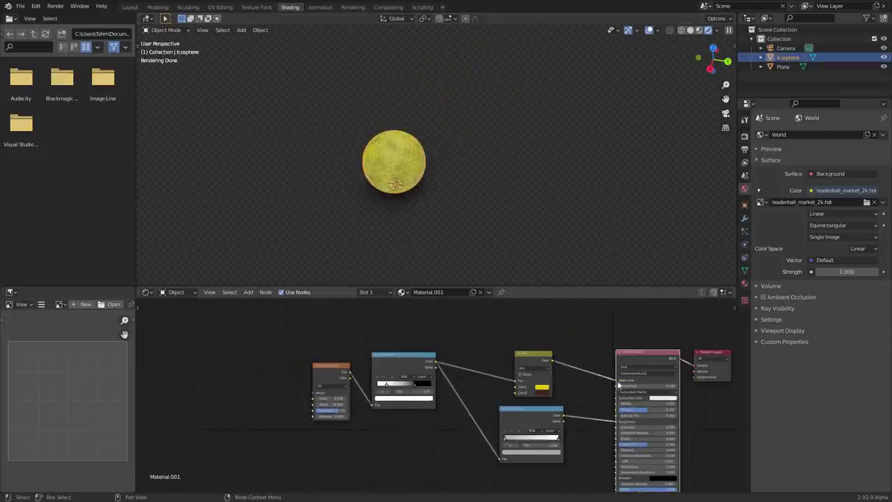
middle_click_drag(615, 382, 466, 340)
scroll(456, 338, "up", 3)
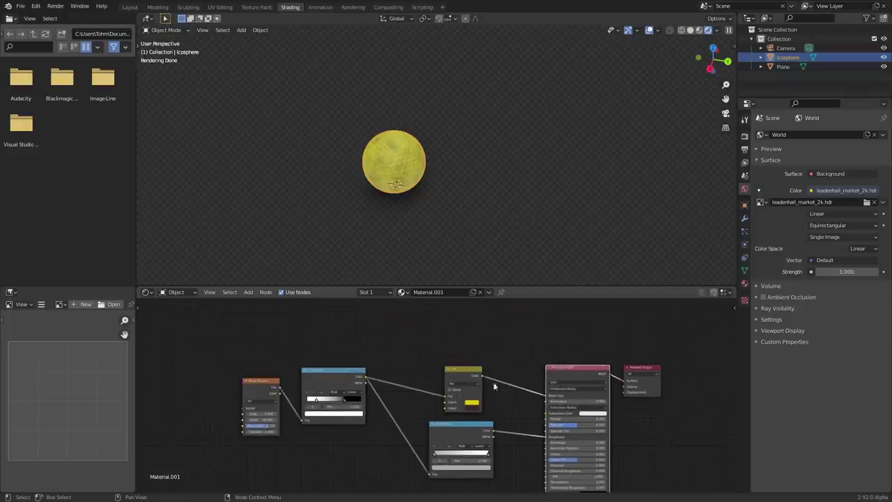
left_click(506, 408)
left_click_drag(501, 331, 553, 307)
key("ctrl+z")
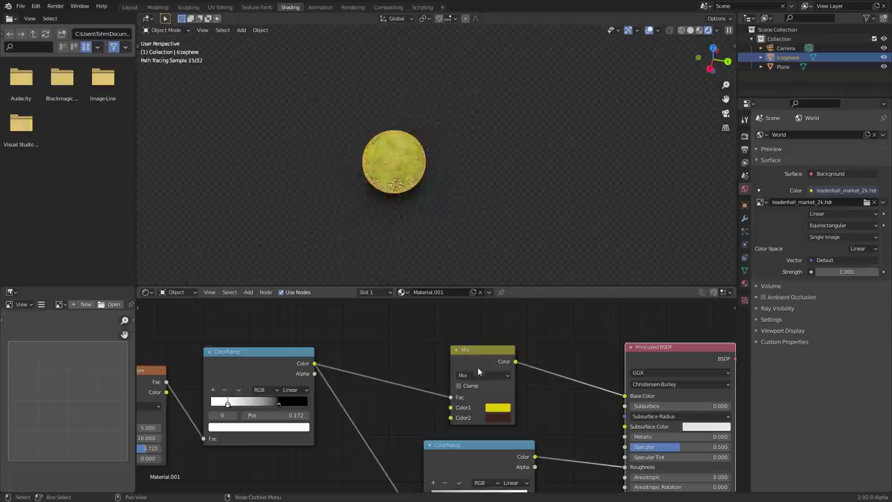
left_click_drag(477, 366, 477, 339)
Step: Add a new ColorRamp node and place it directly above the first ColorRamp
middle_click_drag(336, 318, 455, 360)
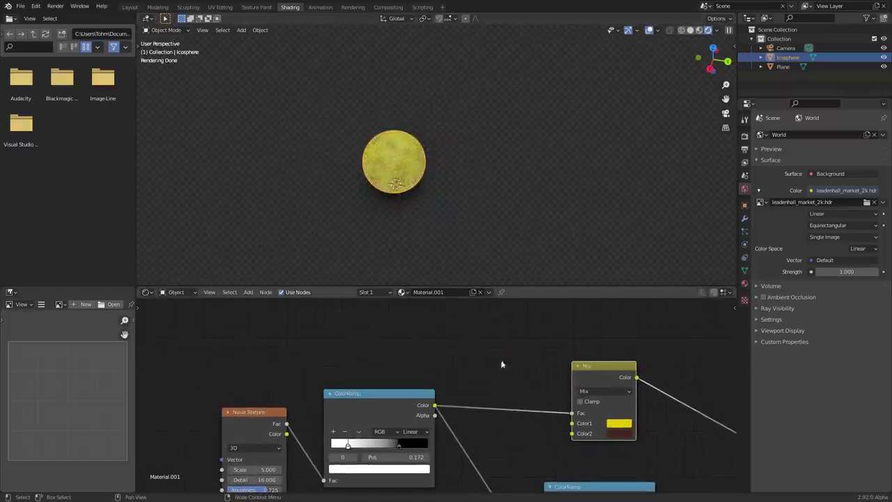
scroll(426, 358, "up", 2)
key("shift+a")
left_click(391, 333)
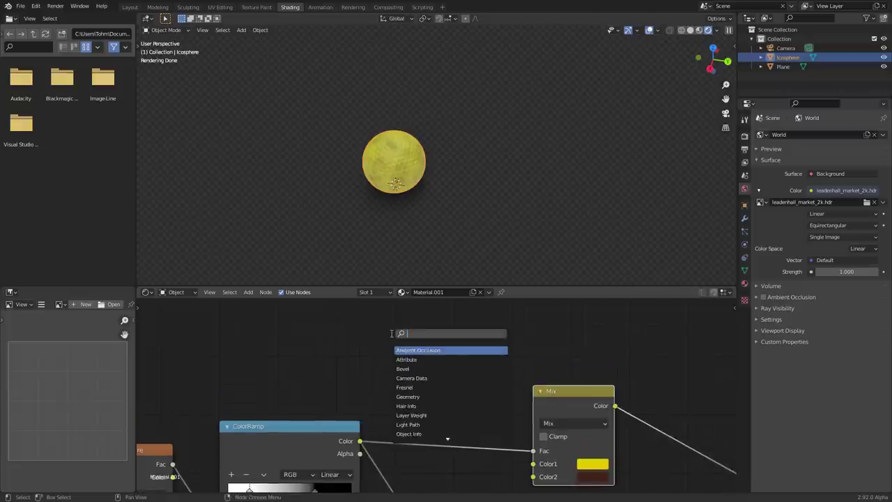
type("colo")
key("Down")
key("Return")
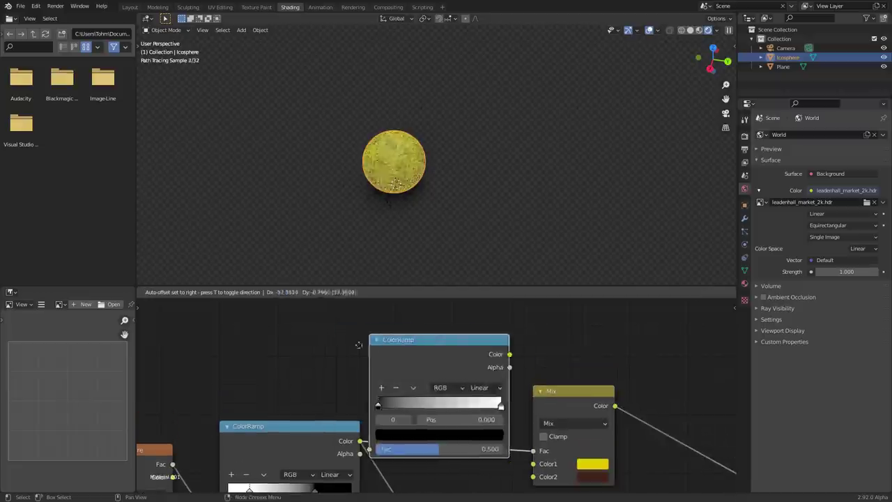
left_click(317, 336)
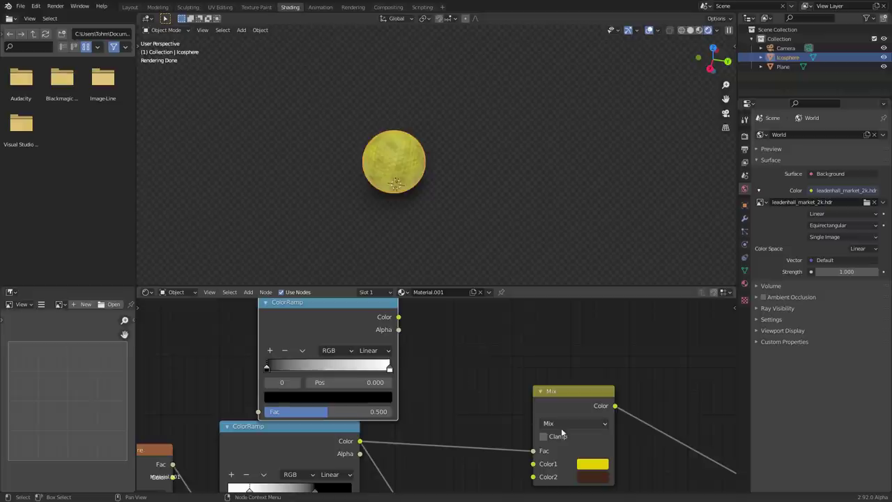
Step: Paste the Mix node's yellow into the new ColorRamp's stop 0 and make its stop 1 bright green
key("ctrl+v")
left_click(298, 383)
key("ctrl+v")
left_click(311, 400)
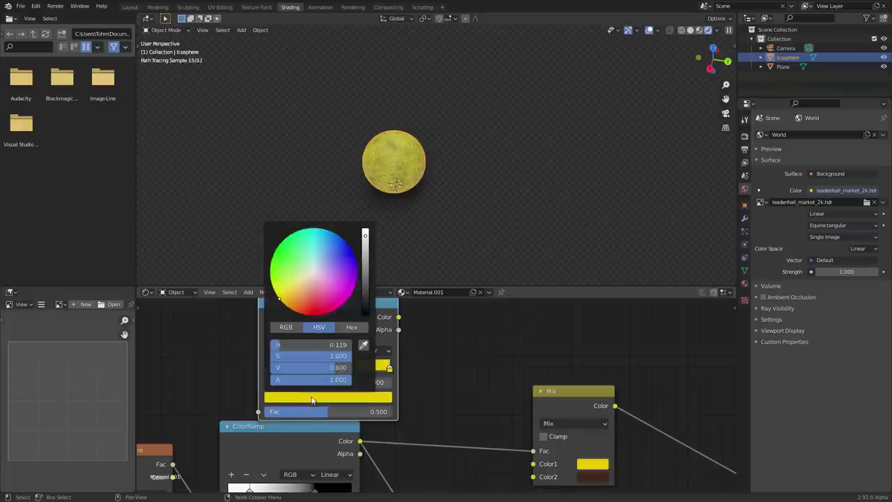
left_click(289, 274)
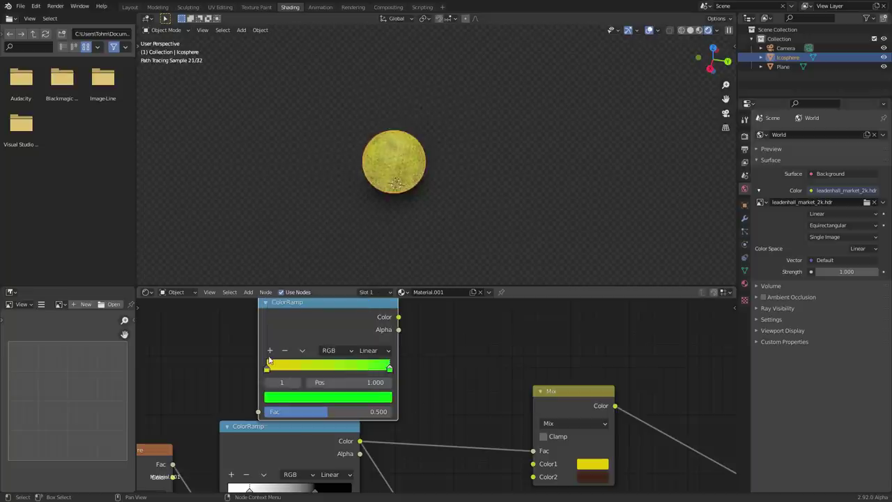
Step: Add a stop at position 0.500 to the new ColorRamp and color it light blue
left_click(268, 365)
left_click(339, 397)
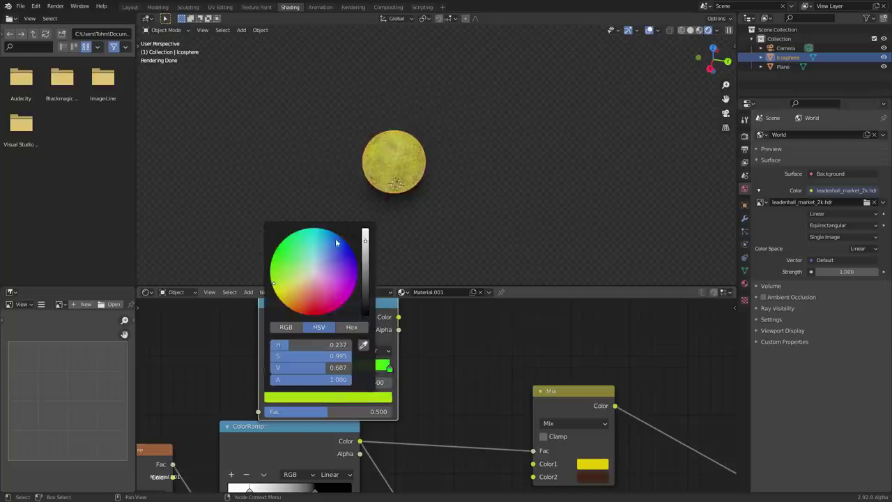
left_click(325, 241)
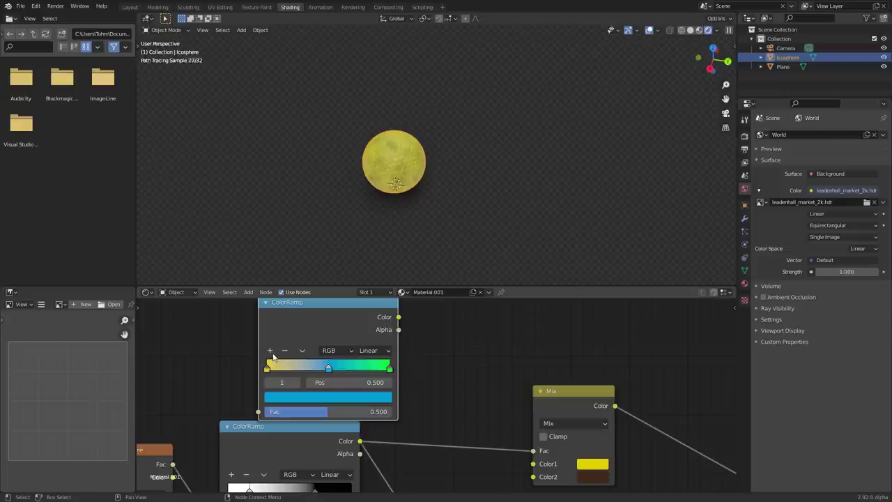
Step: Add another stop at position 0.250 to the new ColorRamp and desaturate it to a neutral grey
left_click(267, 366)
left_click(310, 397)
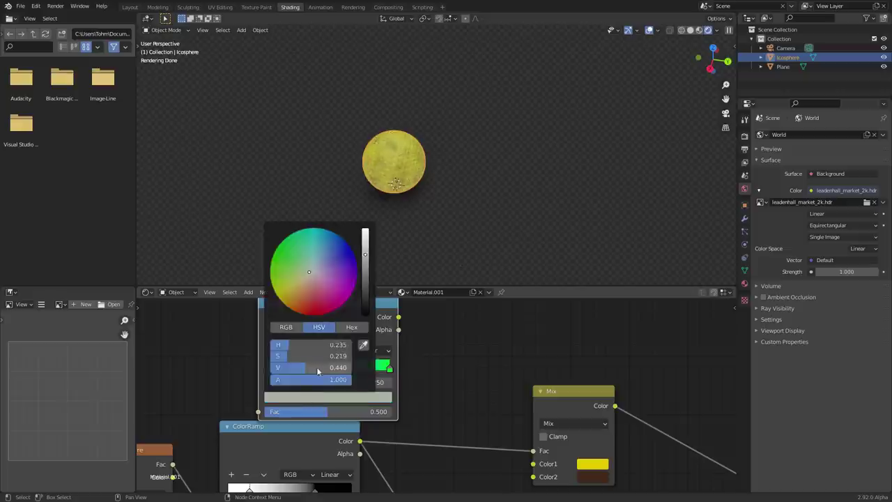
left_click_drag(317, 356, 279, 356)
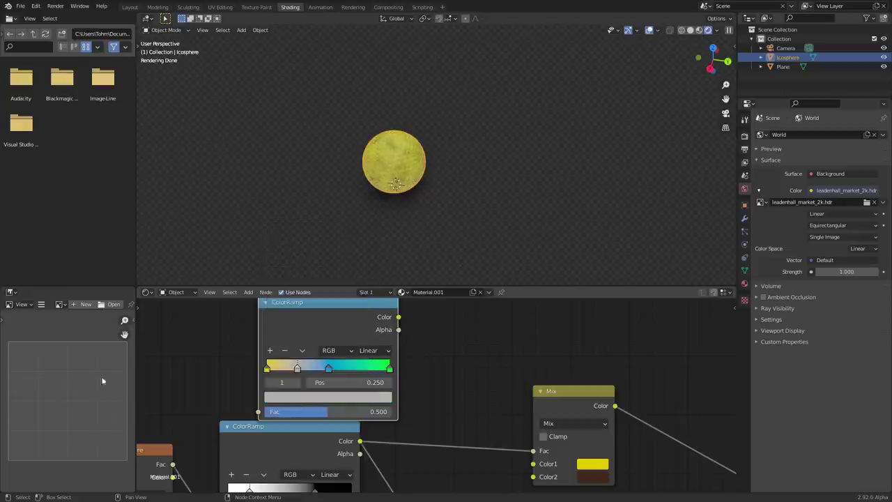
Step: Brighten the new ColorRamp's stop at position 0.250 to near-white
left_click(269, 383)
left_click(289, 397)
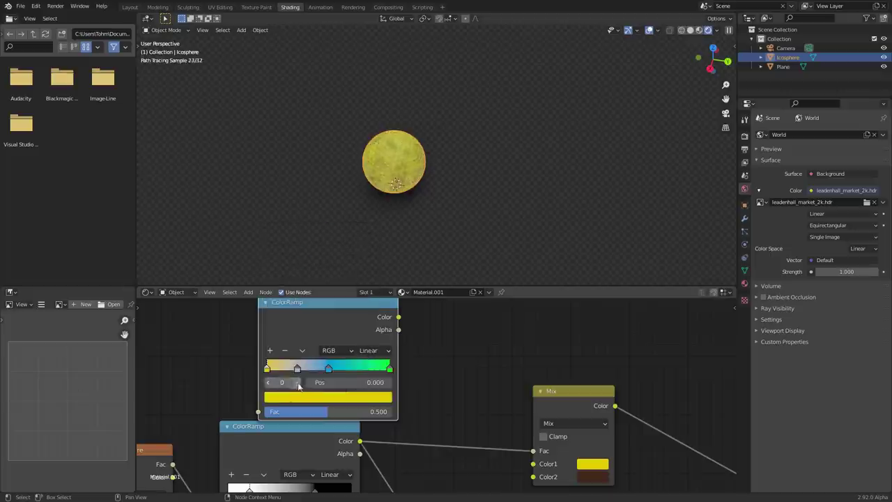
left_click(298, 382)
left_click(317, 397)
left_click(321, 367)
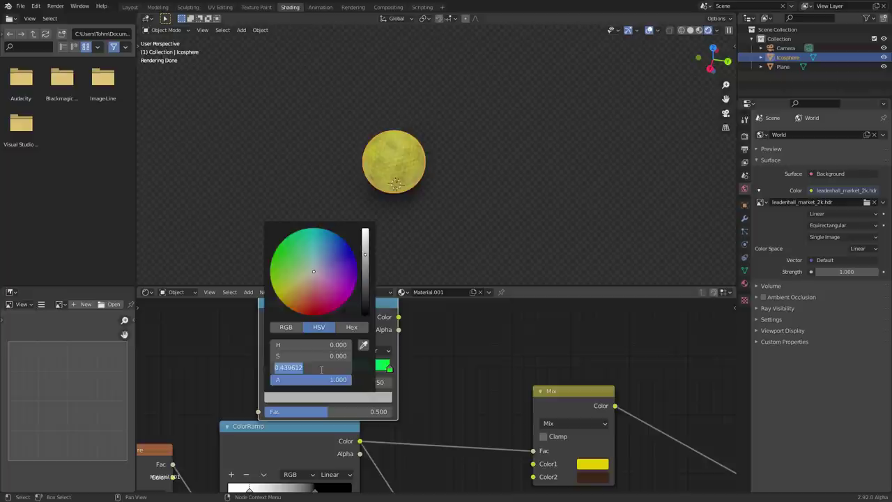
type("1")
key("Return")
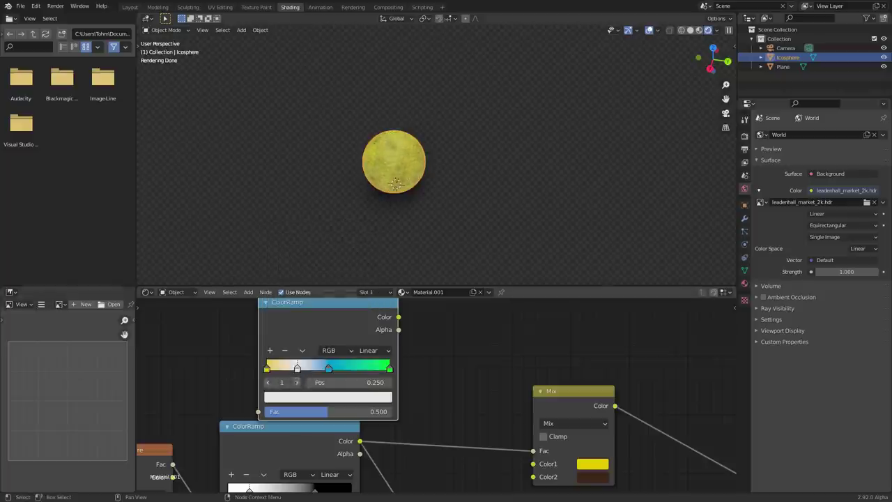
Step: Brighten the light blue stop at position 0.500 in the new ColorRamp by setting its color value to 0.8
left_click(328, 367)
left_click(309, 397)
left_click(322, 368)
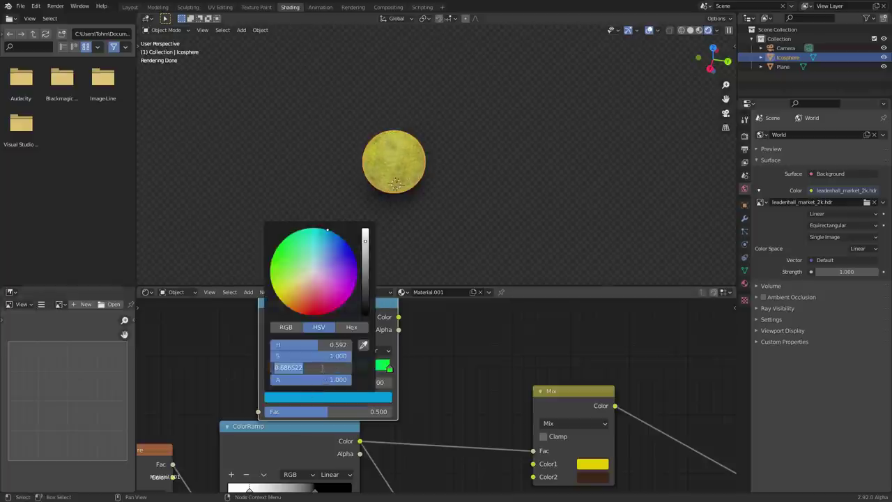
type(".8")
key("Return")
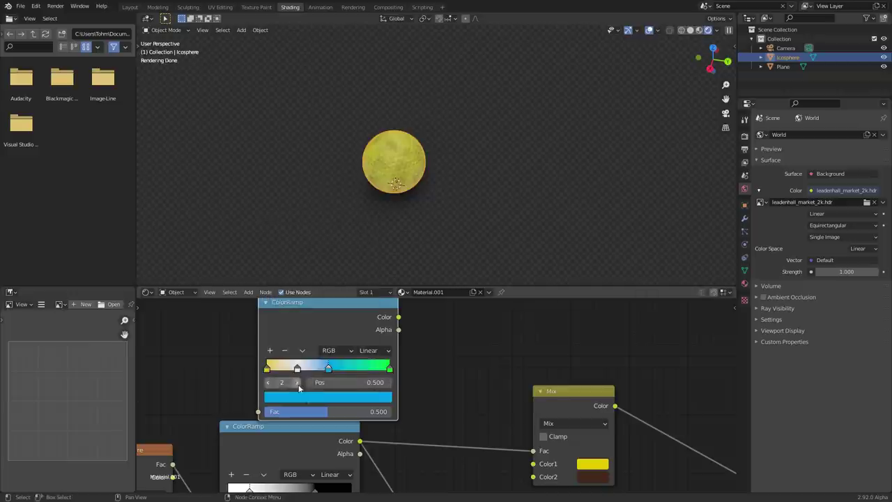
Step: Distribute the new ColorRamp's stops evenly and set its interpolation to Constant
left_click(298, 383)
left_click(320, 397)
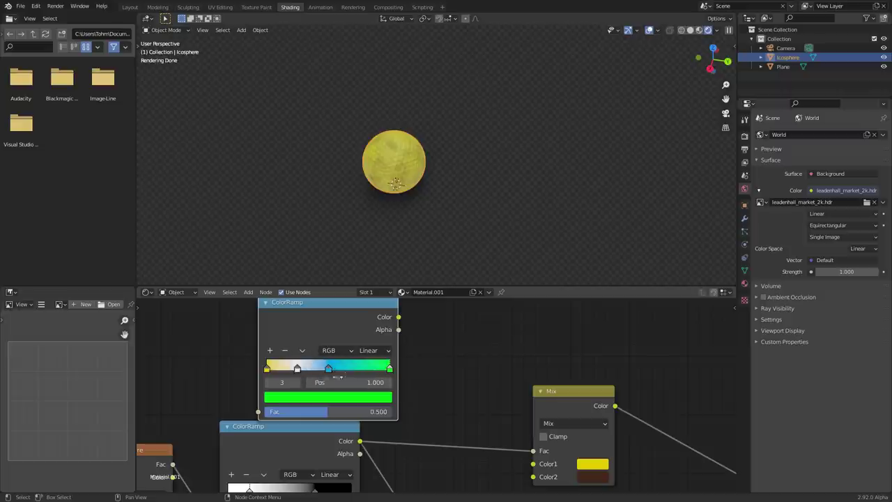
left_click(302, 351)
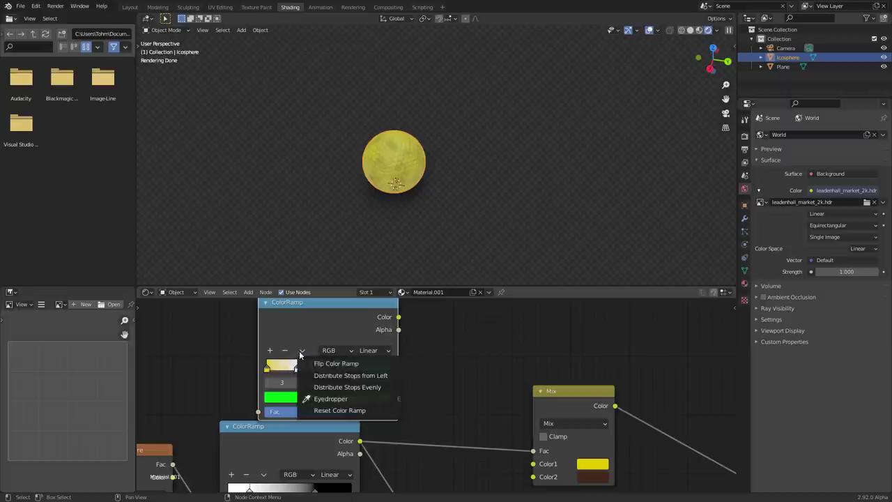
left_click(337, 388)
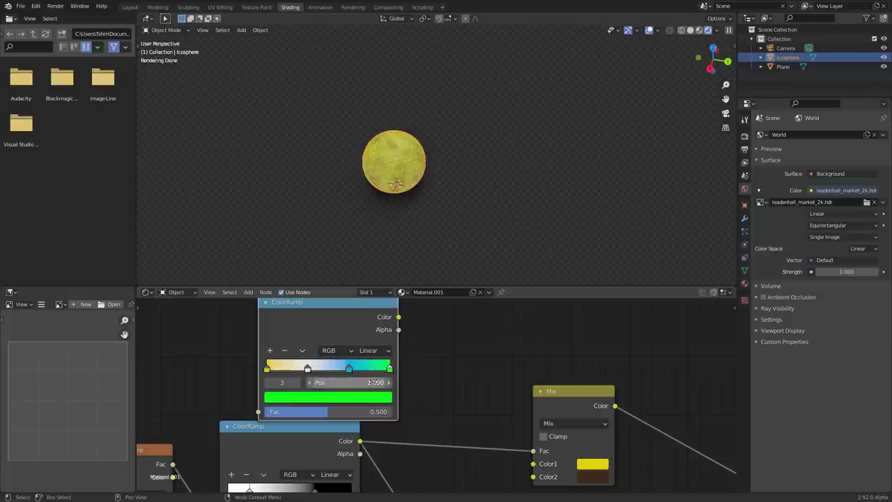
left_click(370, 350)
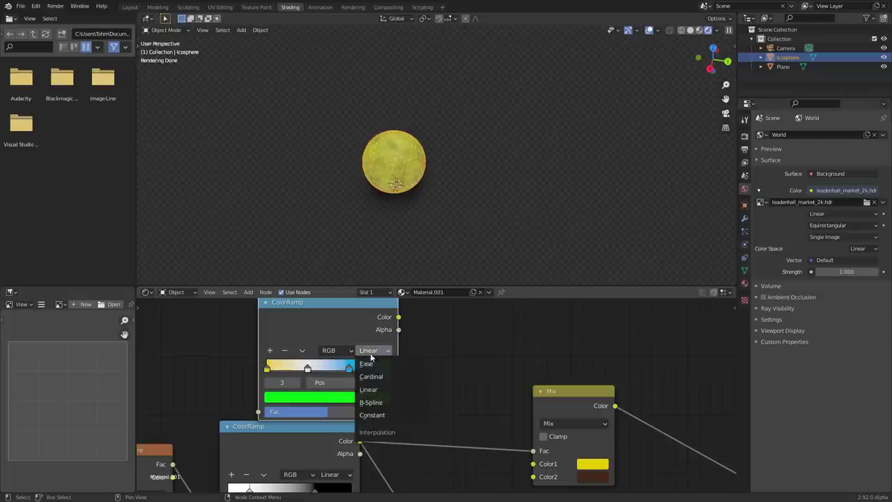
left_click(381, 414)
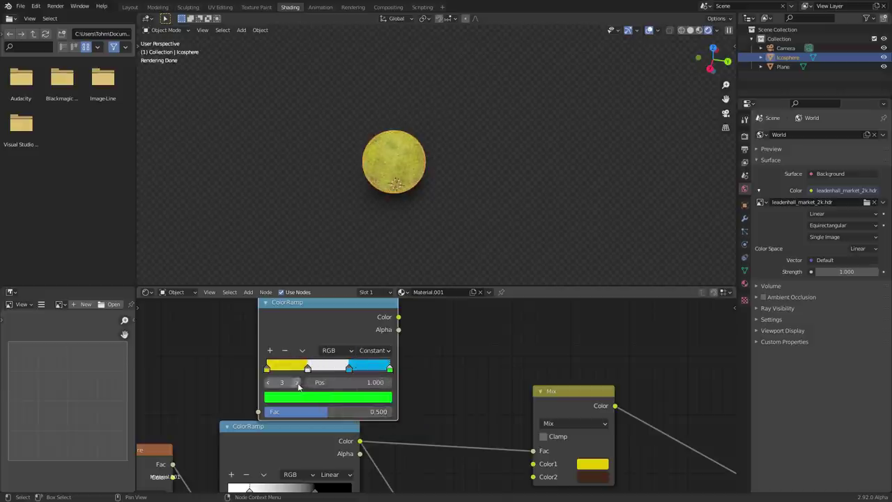
Step: Add a fifth, light blue stop after the green one in the multi-color ColorRamp and redistribute all stops evenly
left_click_drag(360, 382, 321, 382)
left_click(270, 352)
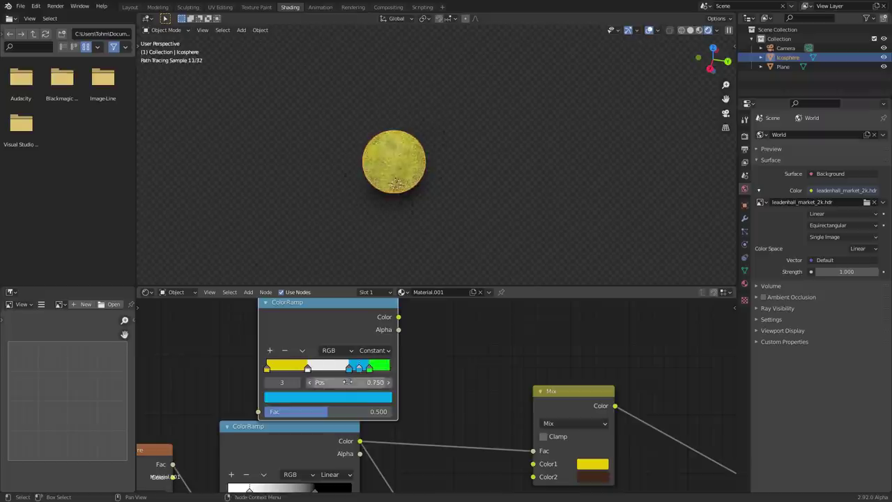
left_click(302, 351)
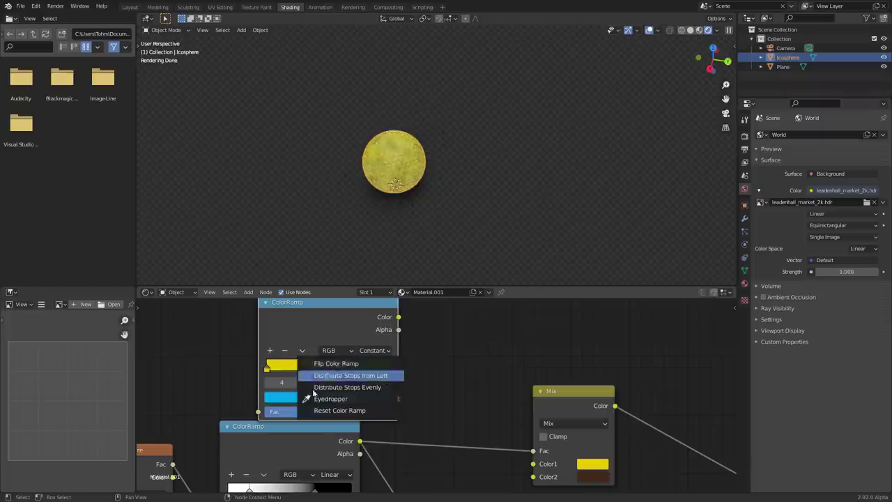
left_click(325, 388)
Step: Connect the multi-color ColorRamp's Color output to the Mix node's Color1 and add an Object Info node beside the ramp
scroll(372, 364, "down", 4)
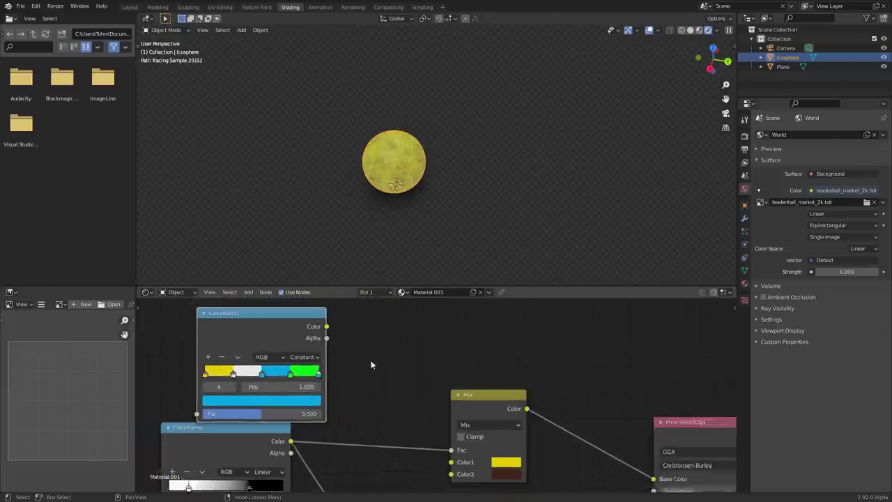
left_click_drag(349, 341, 449, 441)
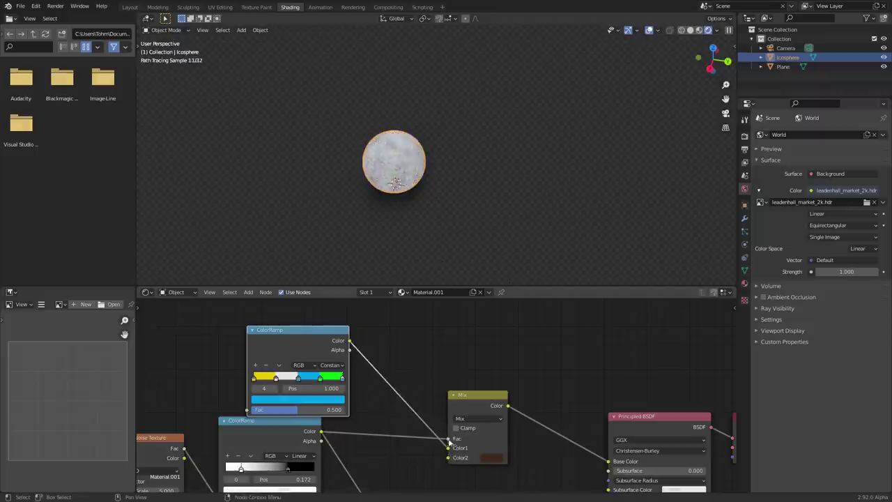
key("shift+a")
type("object")
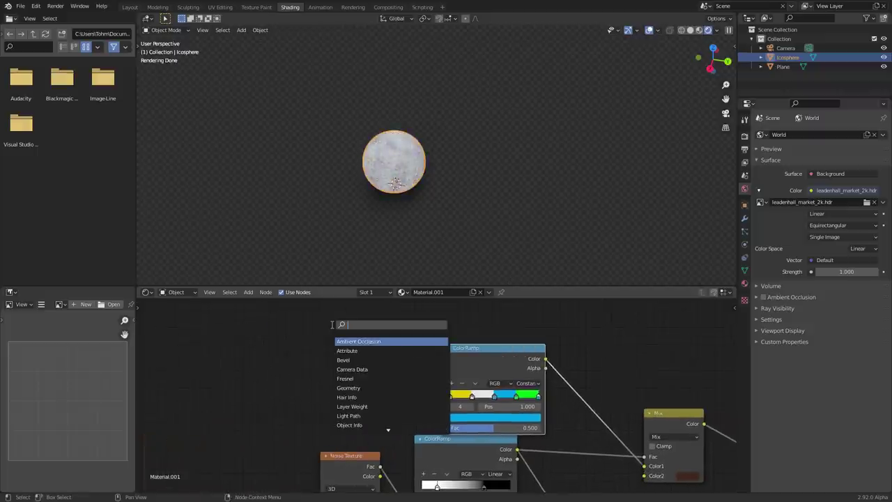
key("Return")
left_click(331, 325)
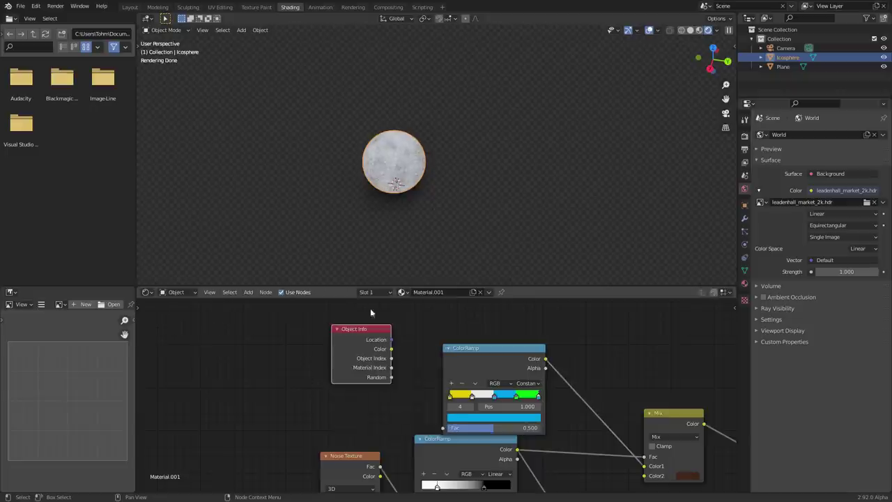
Step: Preview the Object Info node's outputs on the ball one after another, ending on Random
scroll(380, 376, "up", 2)
left_click(339, 322, "ctrl+shift")
left_click(338, 323, "ctrl+shift")
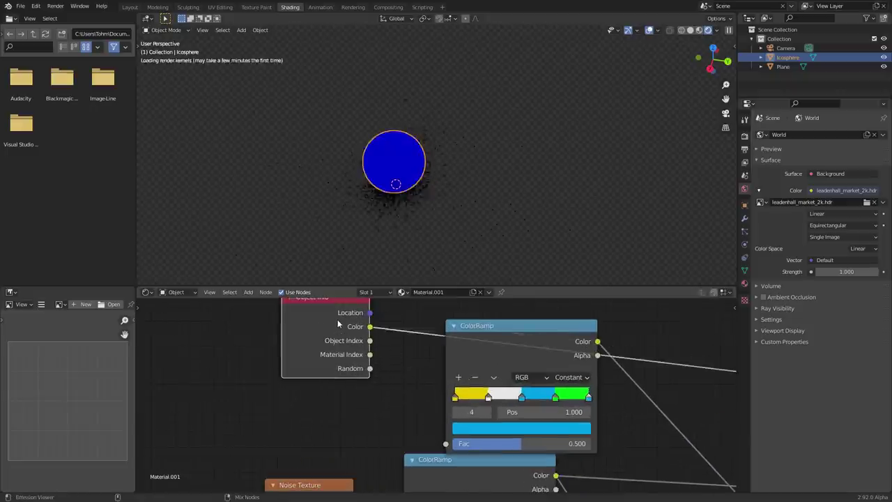
left_click(339, 323, "ctrl+shift")
left_click(339, 322, "ctrl+shift")
left_click(338, 323, "ctrl+shift")
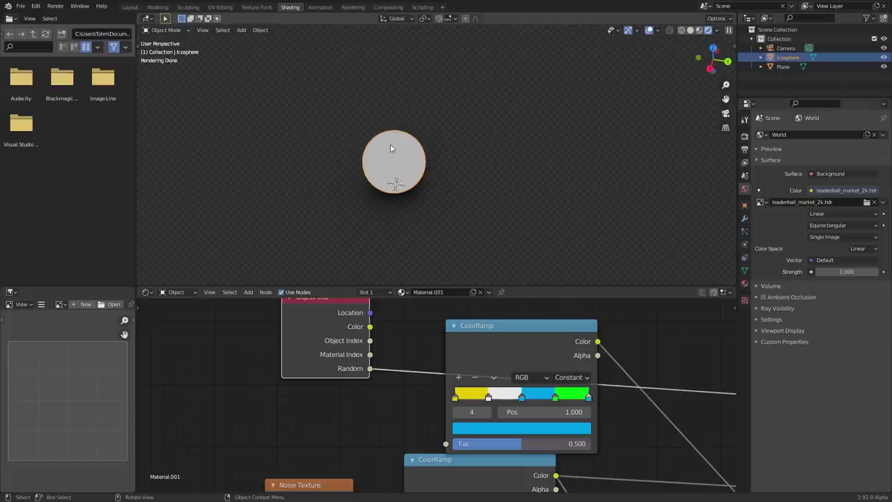
Step: Duplicate the ball three times around the original to compare the Random value on each copy
key("shift+d")
left_click(268, 98)
key("shift+d")
left_click(450, 79)
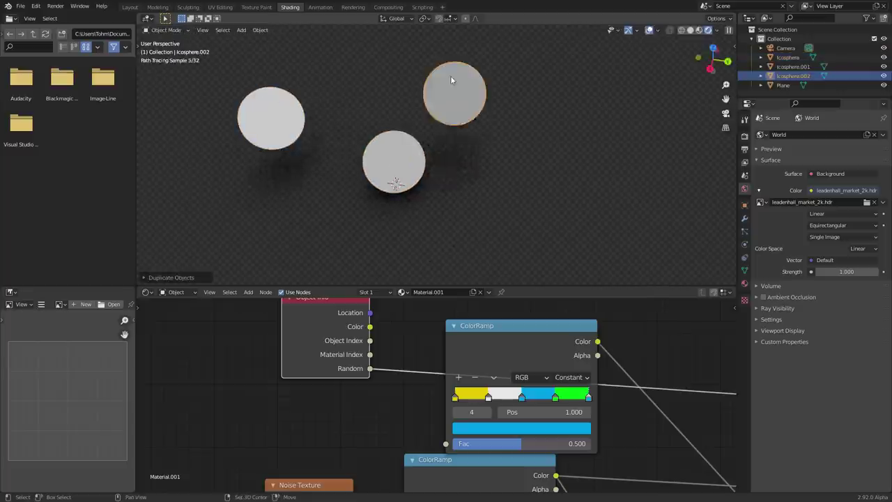
key("shift+d")
left_click(561, 106)
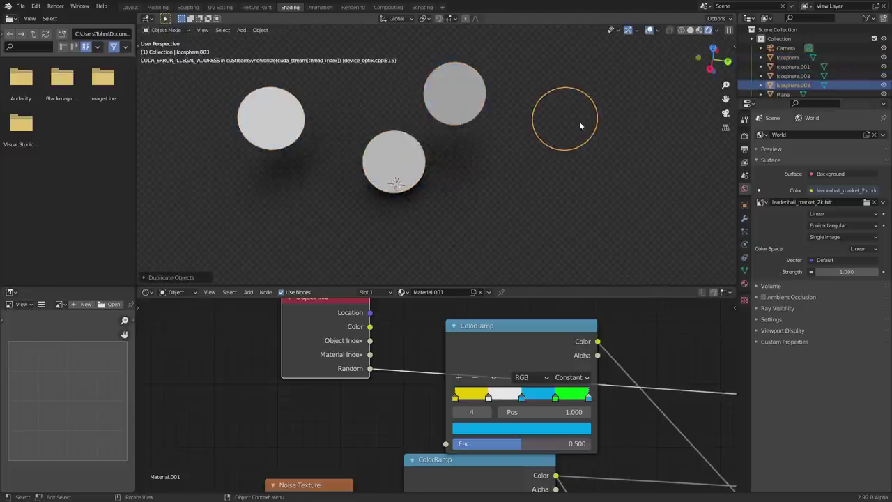
middle_click_drag(565, 127, 454, 145)
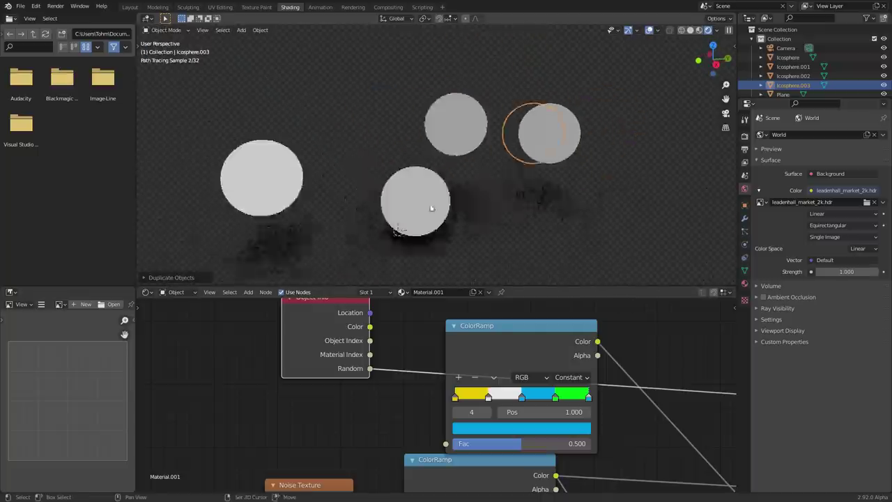
middle_click_drag(349, 373, 323, 399)
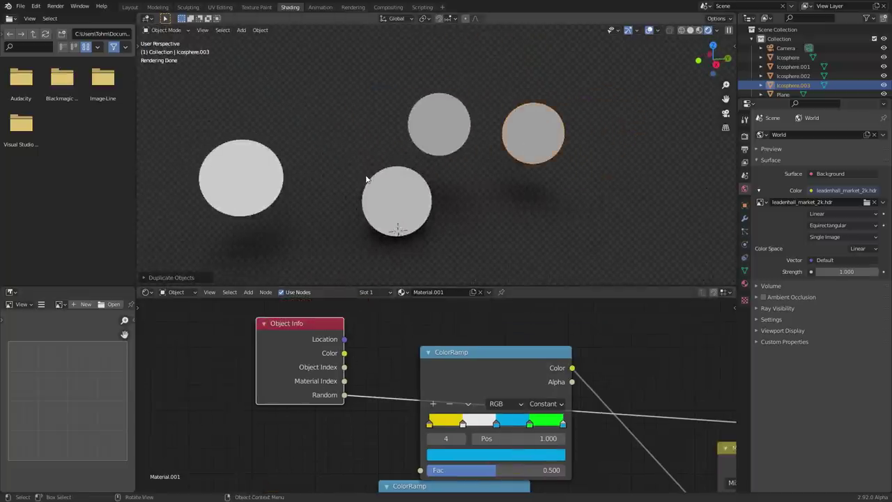
scroll(369, 179, "down", 1)
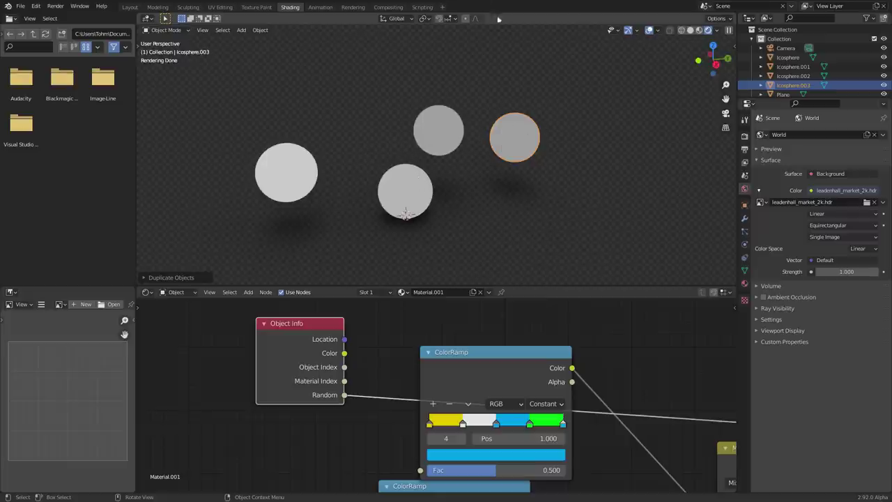
Step: Delete the three duplicated balls, keeping only the original
key("x")
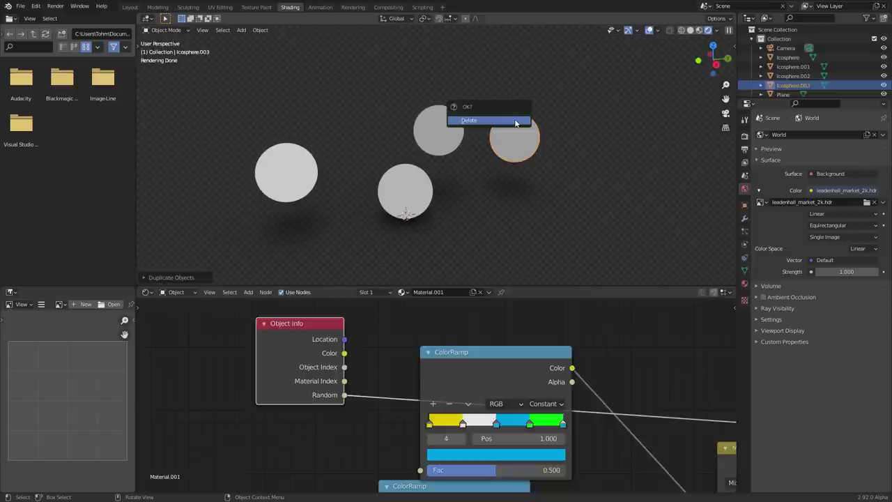
left_click(480, 124)
left_click(434, 125)
key("x")
left_click(434, 125)
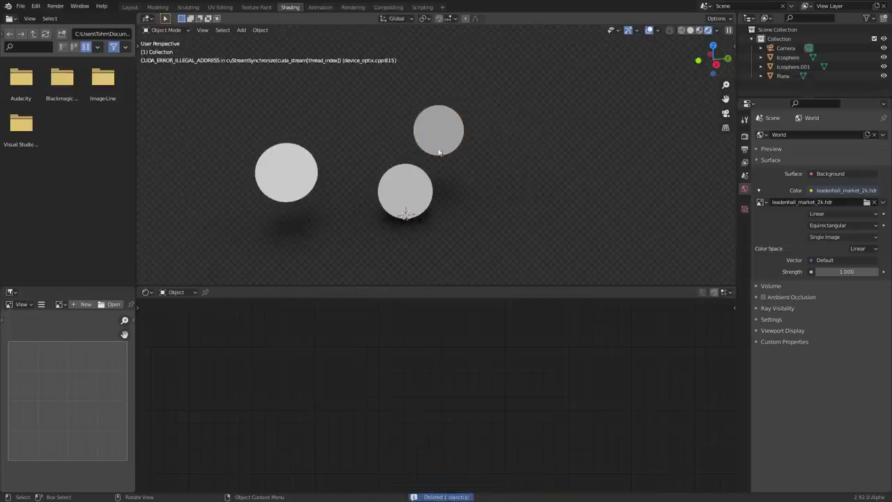
left_click(310, 169)
key("x")
left_click(310, 169)
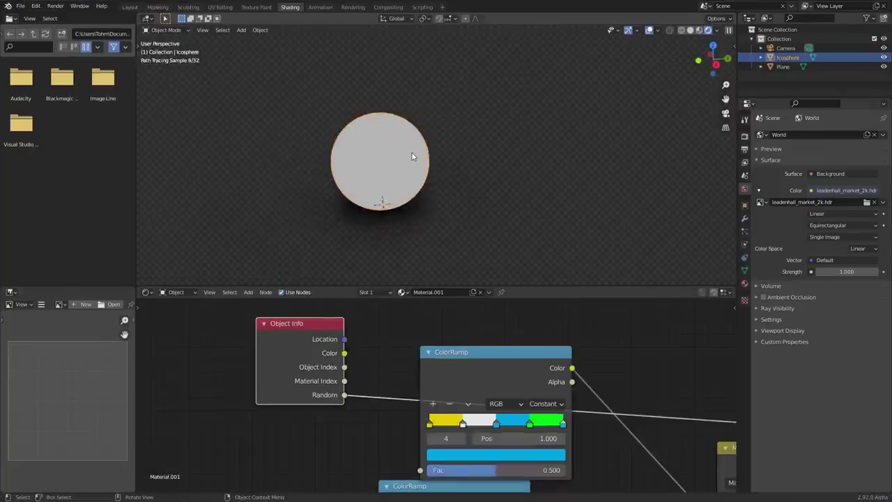
Step: Connect Object Info's Random output to the multi-color ColorRamp's Fac and reconnect the Principled BSDF to the Material Output
scroll(412, 156, "down", 1)
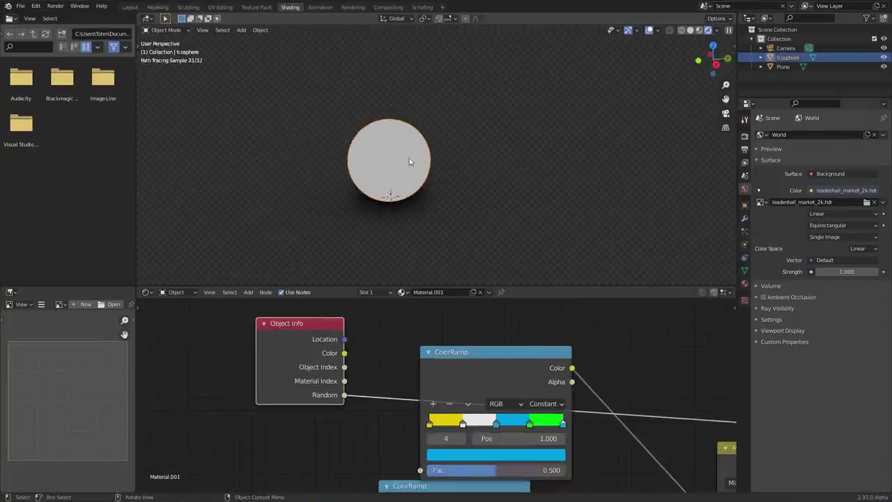
mouse_move(410, 162)
middle_mouse_down()
mouse_move(412, 149)
mouse_move(439, 169)
middle_mouse_up()
scroll(415, 146, "down", 1)
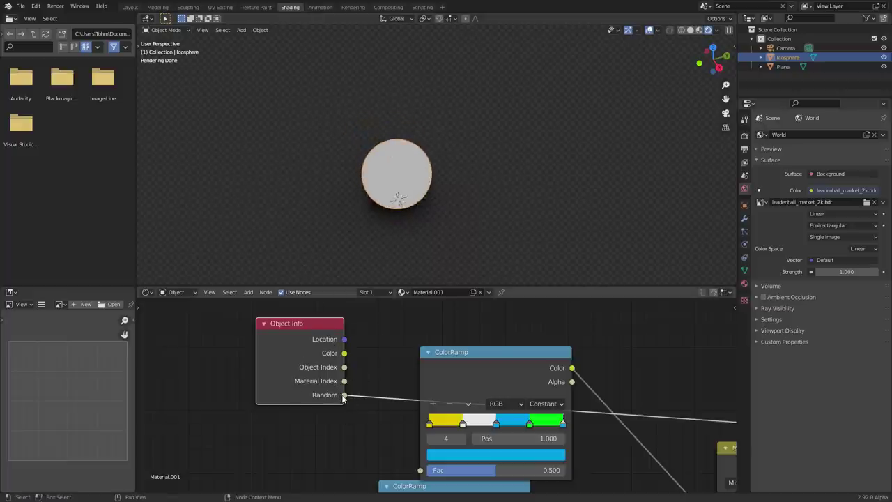
left_click_drag(344, 395, 420, 469)
middle_click_drag(502, 422, 414, 416)
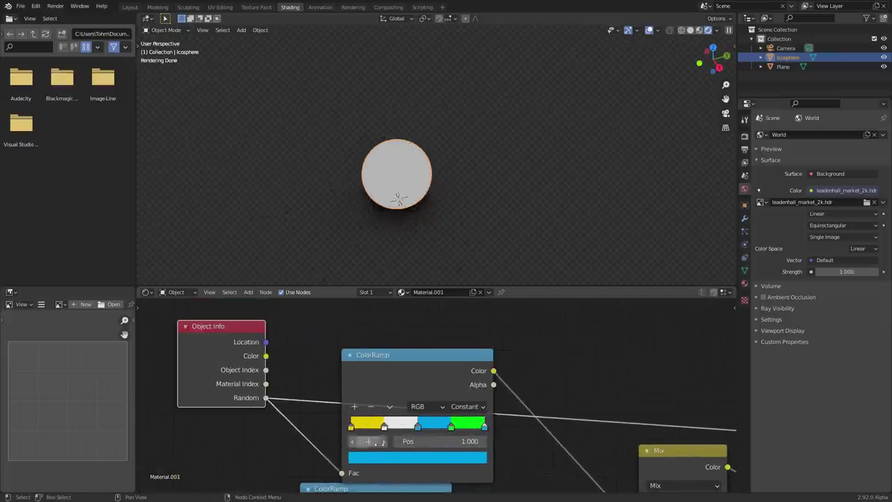
middle_click_drag(605, 400, 471, 358)
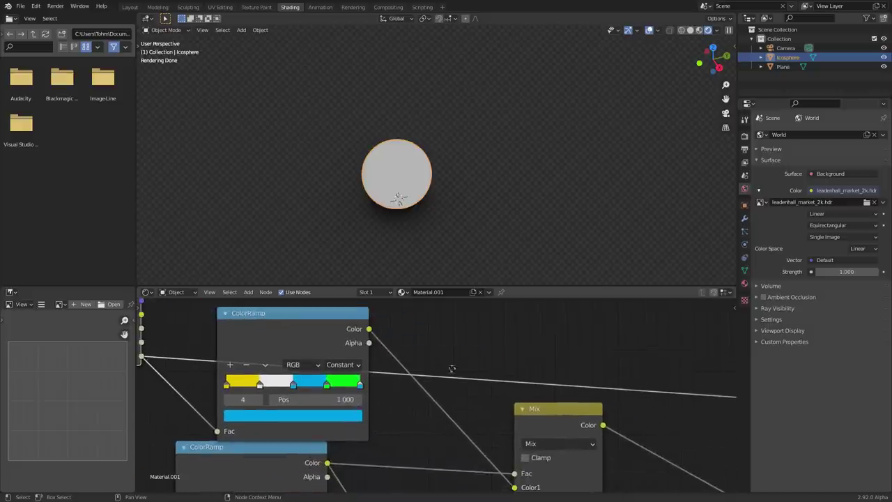
scroll(452, 368, "down", 3)
left_click(550, 411, "ctrl+shift")
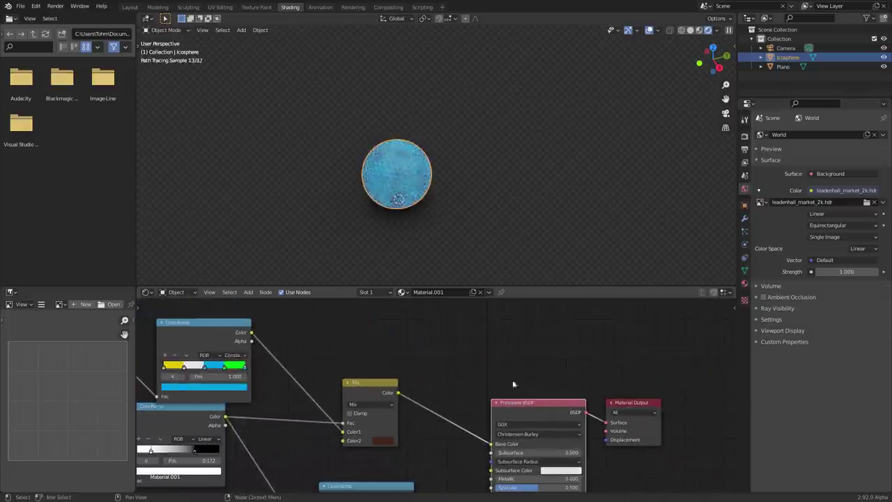
Step: Duplicate the ball and place the copy up and to the right of the original
middle_click_drag(366, 302, 466, 307)
scroll(418, 172, "down", 1)
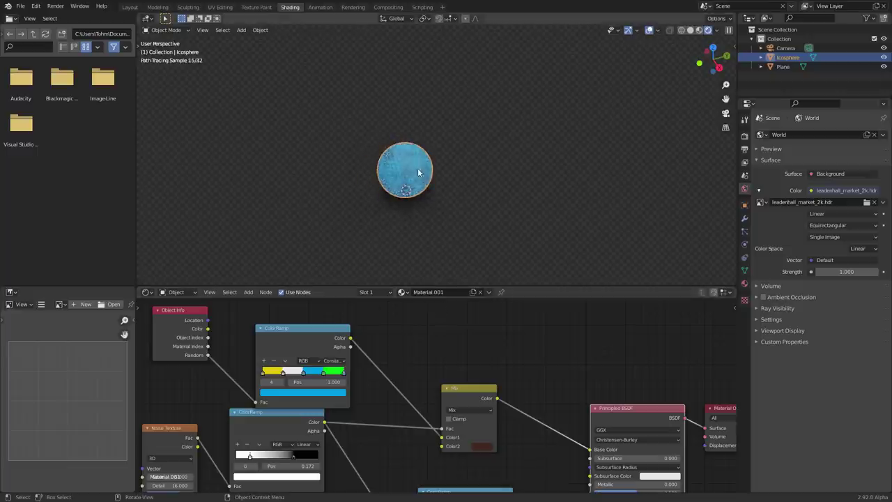
key("shift+d")
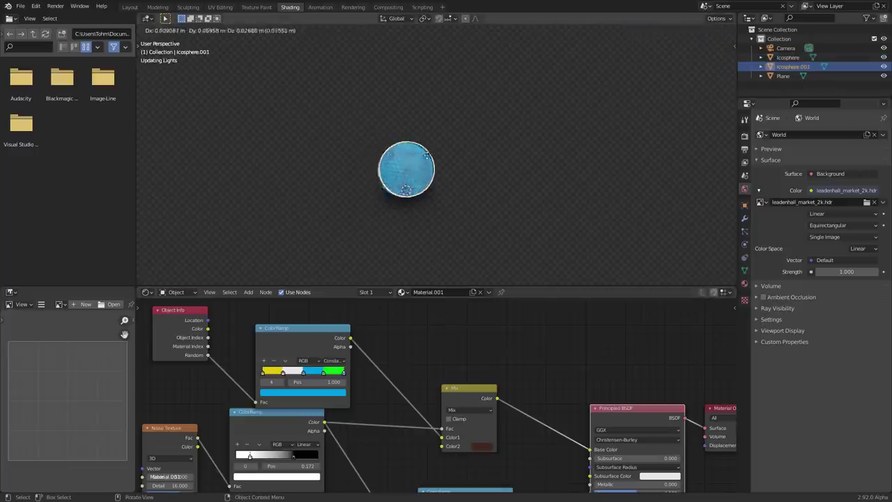
left_click(506, 124)
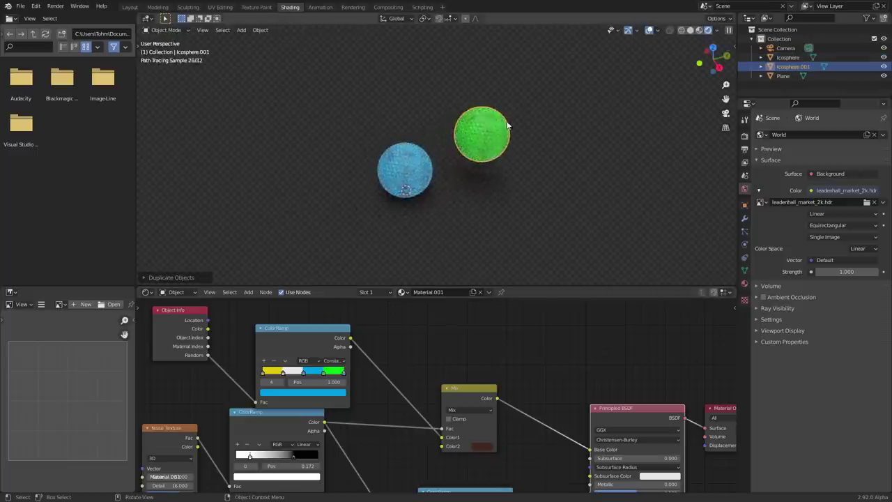
Step: Change the multi-color ColorRamp's green stop at position 0.750 to red
scroll(303, 392, "up", 4)
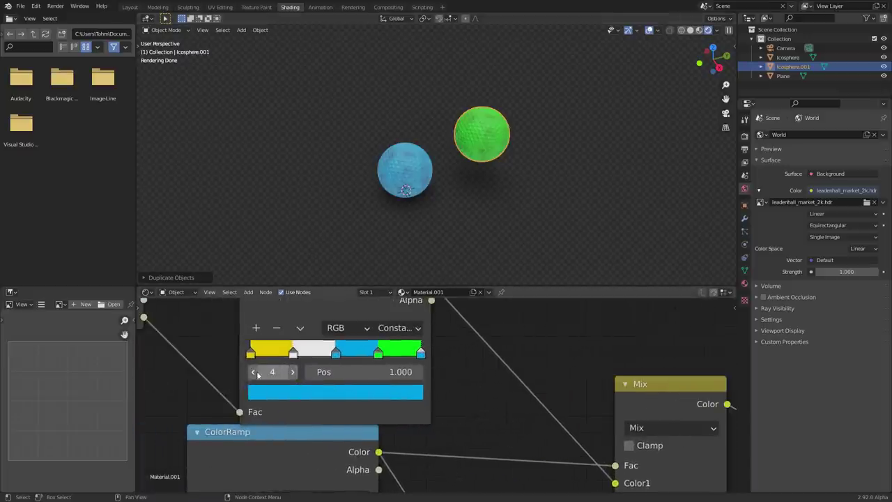
left_click(253, 371)
left_click(286, 394)
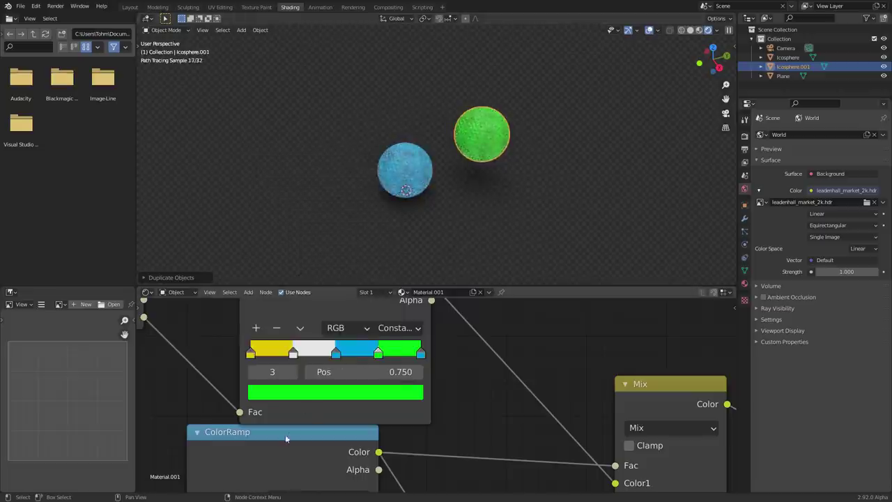
left_click(308, 397)
left_click(314, 271)
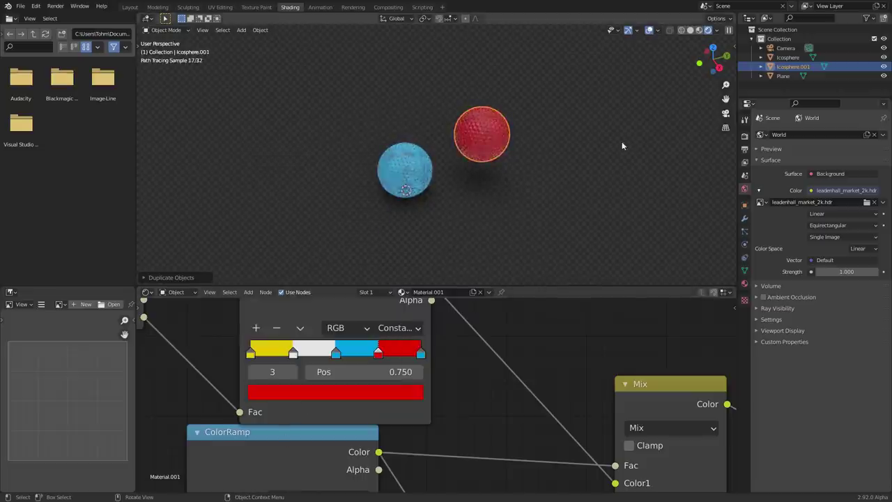
Step: Examine the dimples, dirt and random colors on the two balls up close and from farther away
scroll(424, 325, "down", 7)
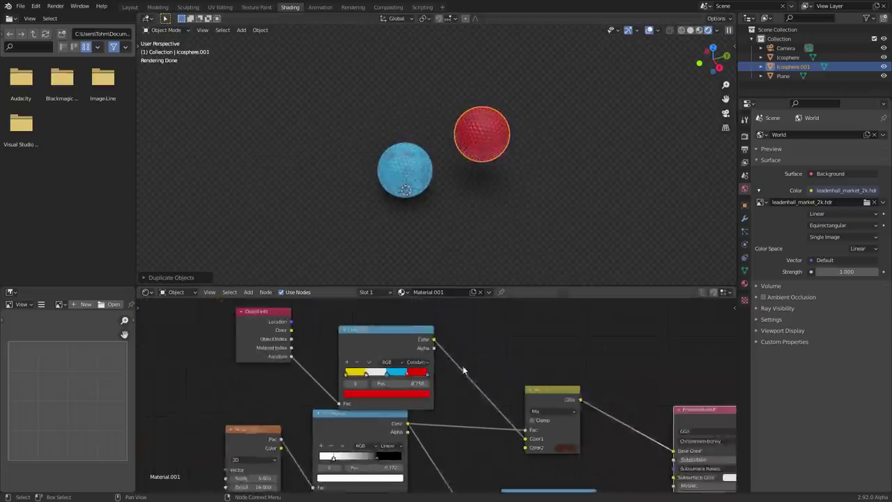
scroll(425, 325, "up", 2)
scroll(422, 169, "up", 5)
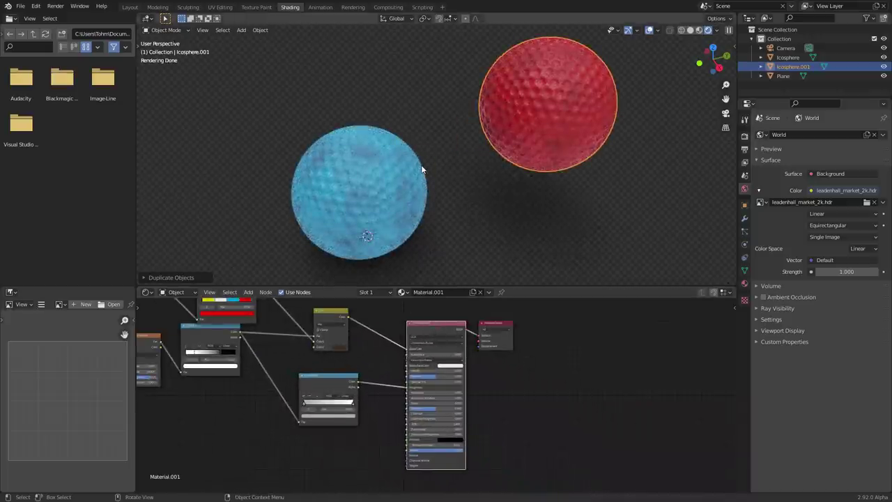
scroll(558, 170, "down", 3)
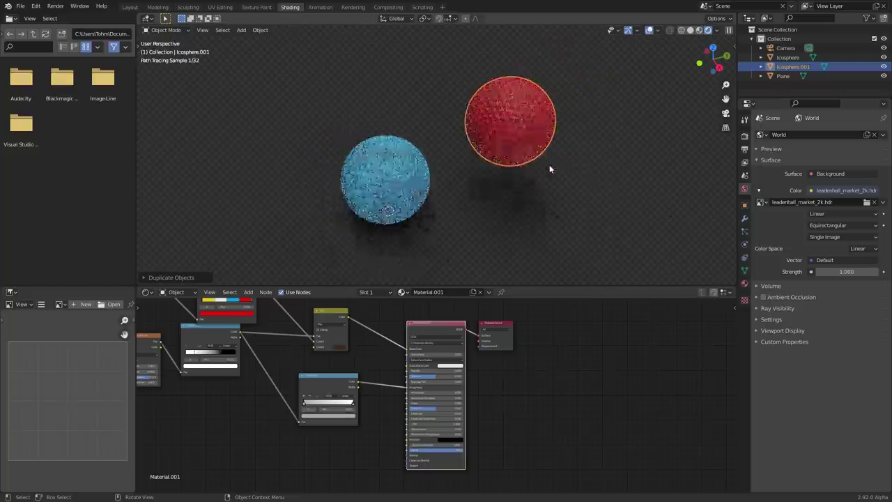
scroll(580, 114, "down", 8)
left_click(564, 124)
scroll(448, 164, "up", 10)
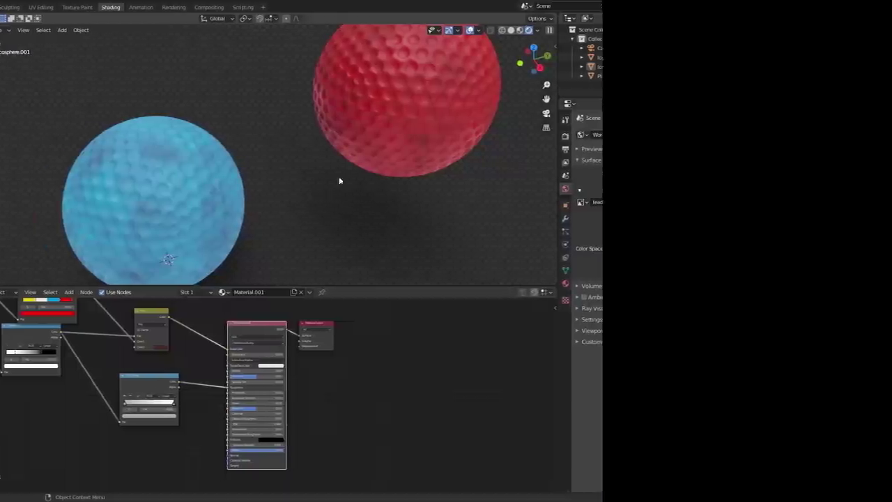
scroll(555, 151, "down", 4)
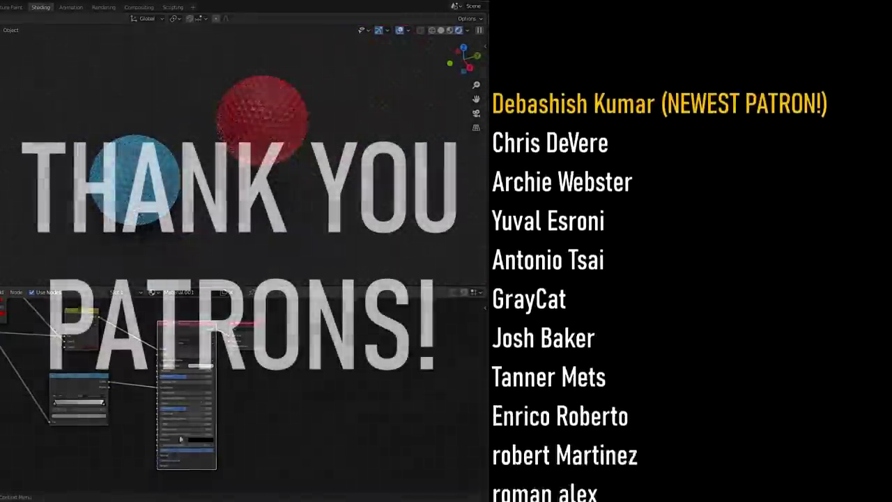